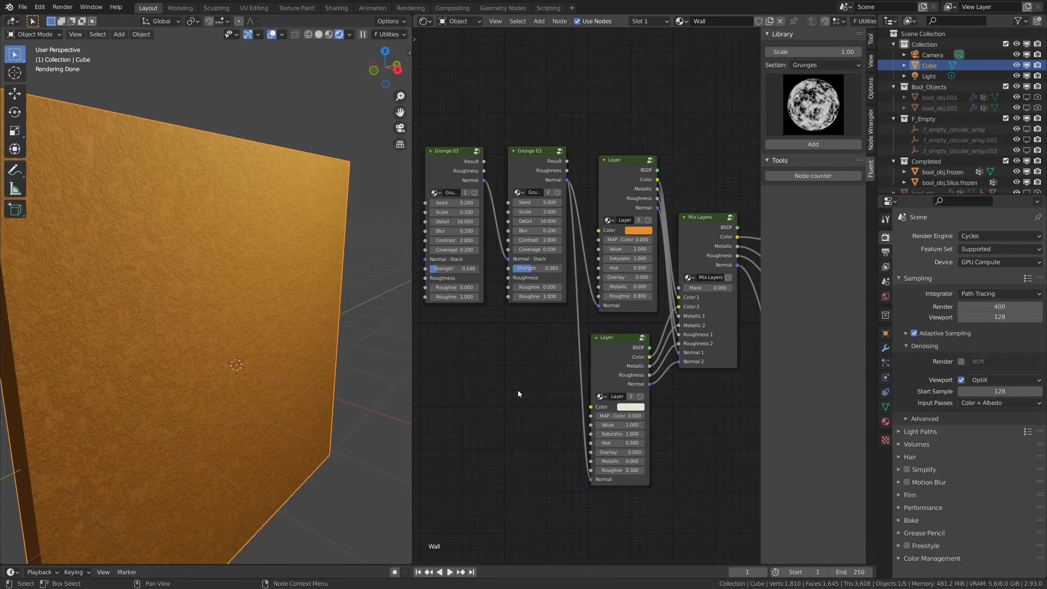
# Move the lower Layer node slightly down and away from the Mix Layers node
pyautogui.moveTo(532, 365); pyautogui.dragTo(563, 297, button='middle')
pyautogui.keyDown('shift'); pyautogui.moveTo(259, 337); pyautogui.dragTo(298, 279, button='middle'); pyautogui.keyUp('shift')
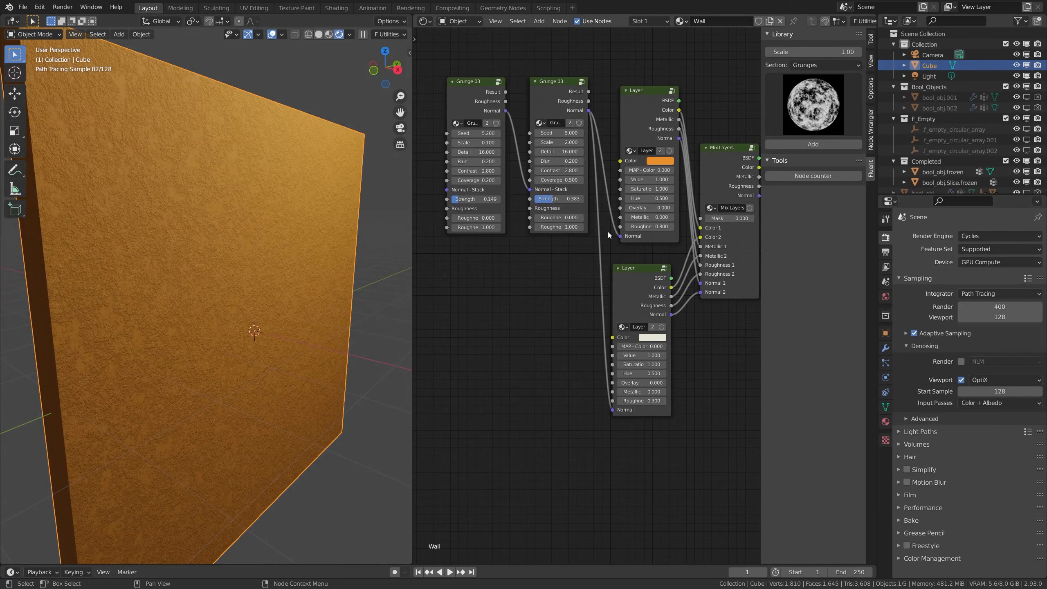
pyautogui.moveTo(715, 170); pyautogui.dragTo(671, 173, button='middle')
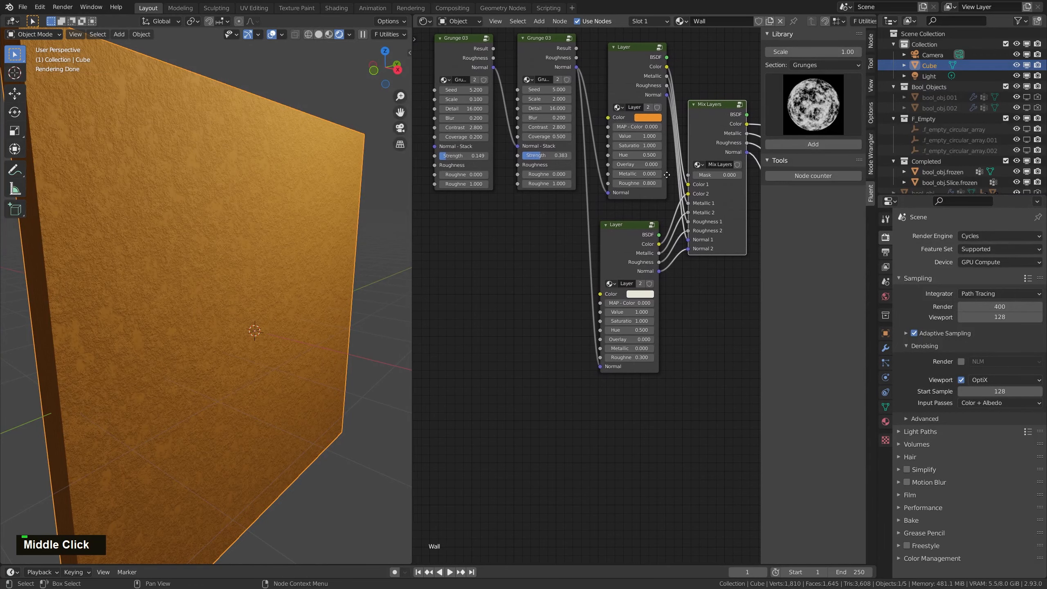
pyautogui.moveTo(627, 226); pyautogui.dragTo(611, 254)
# Select the Mix Layers node and add a Paint mask to it
pyautogui.click(696, 137)
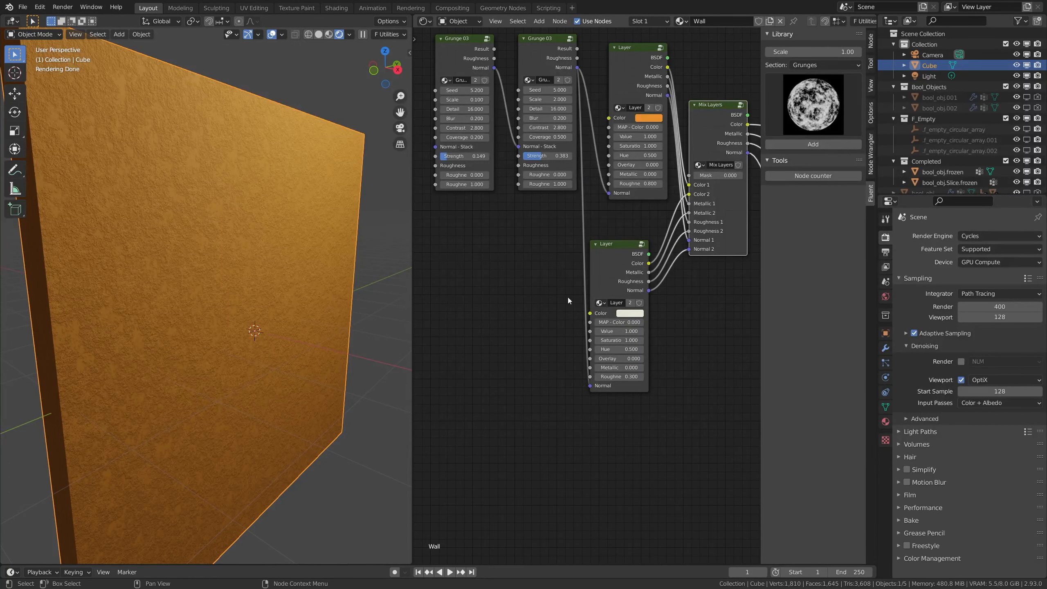
pyautogui.press('f')
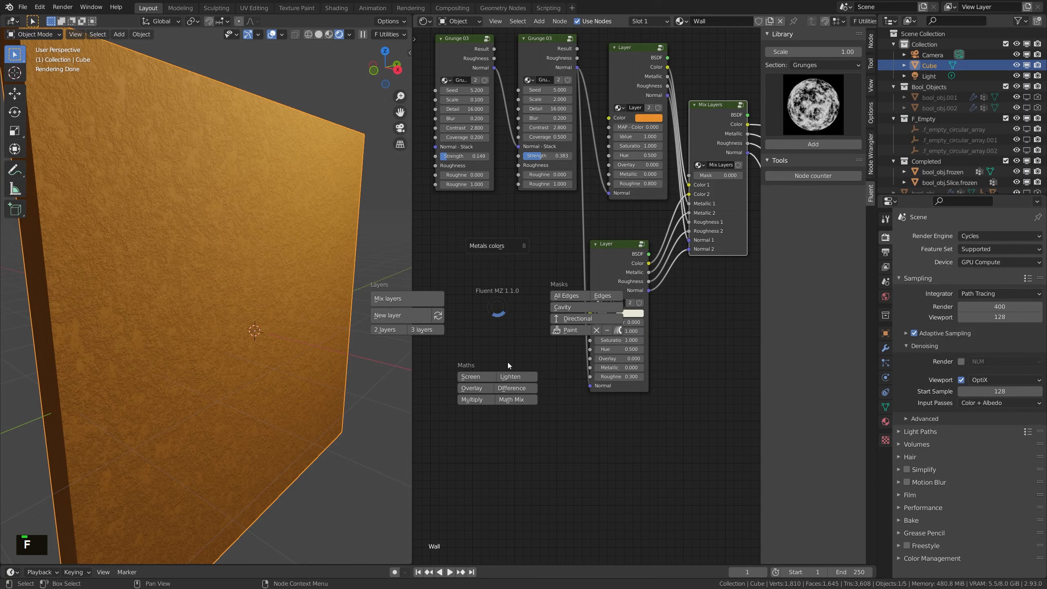
pyautogui.click(564, 331)
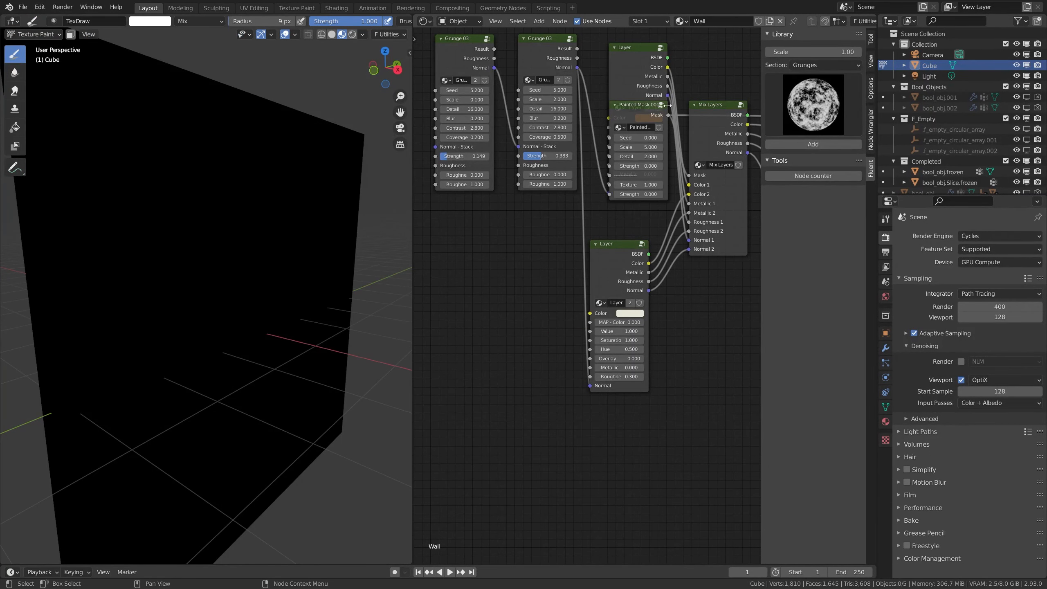
# Shift the orange Layer node away from Mix Layers and place the Painted Mask node beside the lower Layer node
pyautogui.moveTo(637, 74); pyautogui.dragTo(618, 73)
pyautogui.click(661, 106)
pyautogui.click(662, 131)
pyautogui.press('Tab')
pyautogui.moveTo(645, 105)
pyautogui.mouseDown()
pyautogui.moveTo(513, 294)
pyautogui.moveTo(483, 278)
pyautogui.mouseUp()
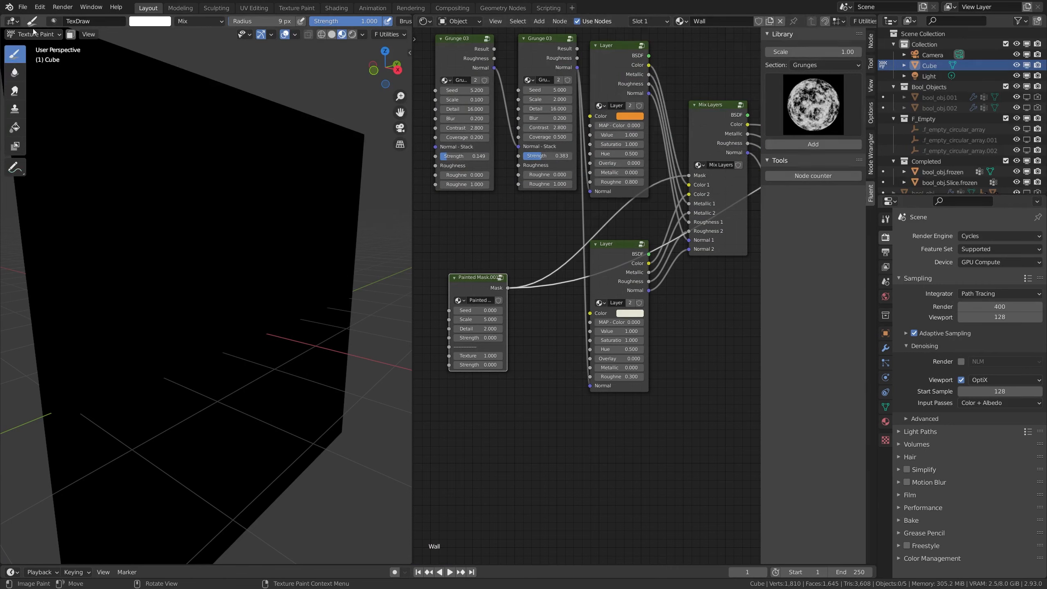
# Paint a handwritten integral formula, from 0 to x with dx, in white on the wall in Texture Paint mode
pyautogui.click(44, 36)
pyautogui.moveTo(204, 210)
pyautogui.mouseDown()
pyautogui.moveTo(191, 216)
pyautogui.moveTo(205, 279)
pyautogui.moveTo(182, 300)
pyautogui.moveTo(223, 198)
pyautogui.moveTo(236, 206)
pyautogui.mouseUp()
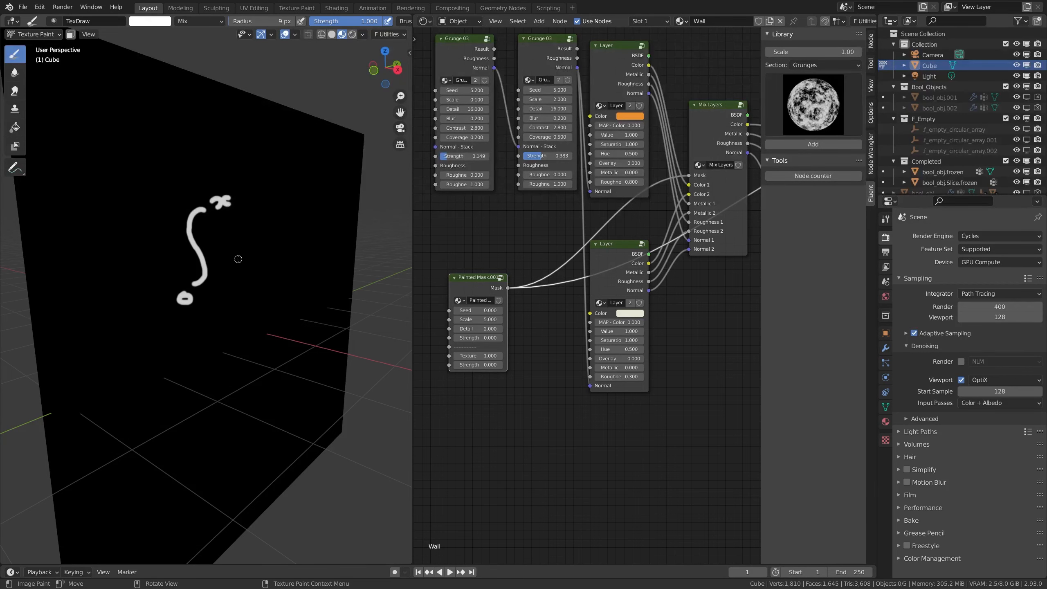
pyautogui.moveTo(232, 251)
pyautogui.mouseDown()
pyautogui.moveTo(244, 224)
pyautogui.moveTo(242, 255)
pyautogui.moveTo(255, 243)
pyautogui.moveTo(263, 255)
pyautogui.mouseUp()
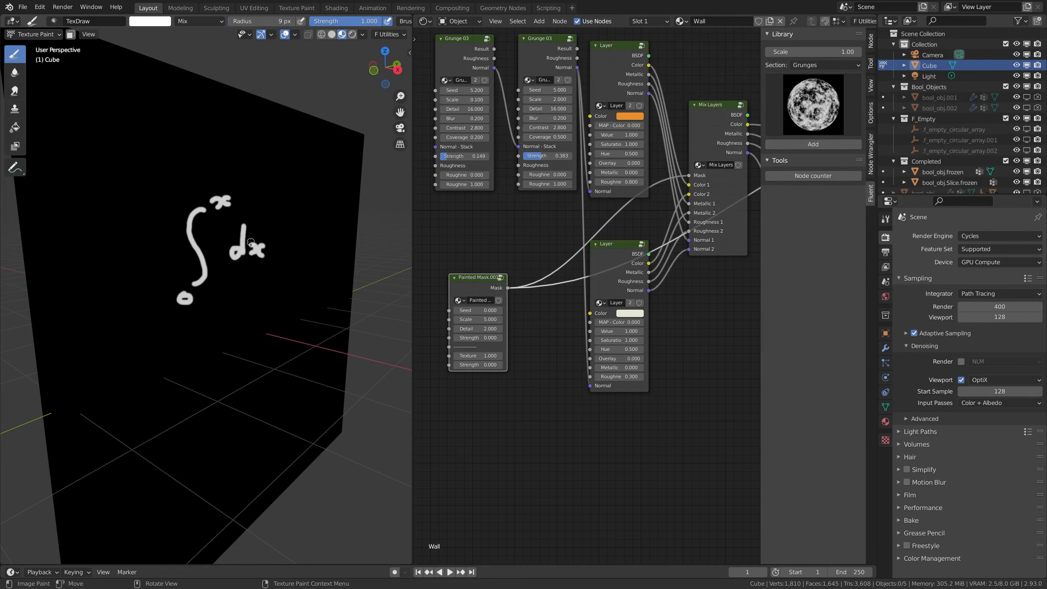
pyautogui.moveTo(316, 234); pyautogui.dragTo(255, 230, button='middle')
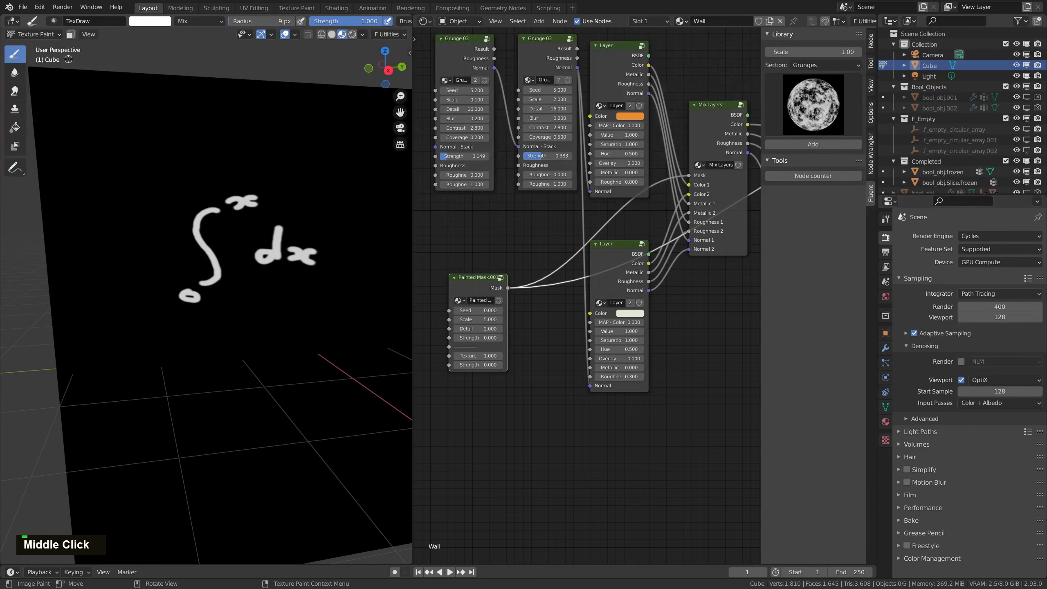
# Return the wall to Object Mode and show the viewport with rendered shading
pyautogui.click(39, 35)
pyautogui.click(45, 46)
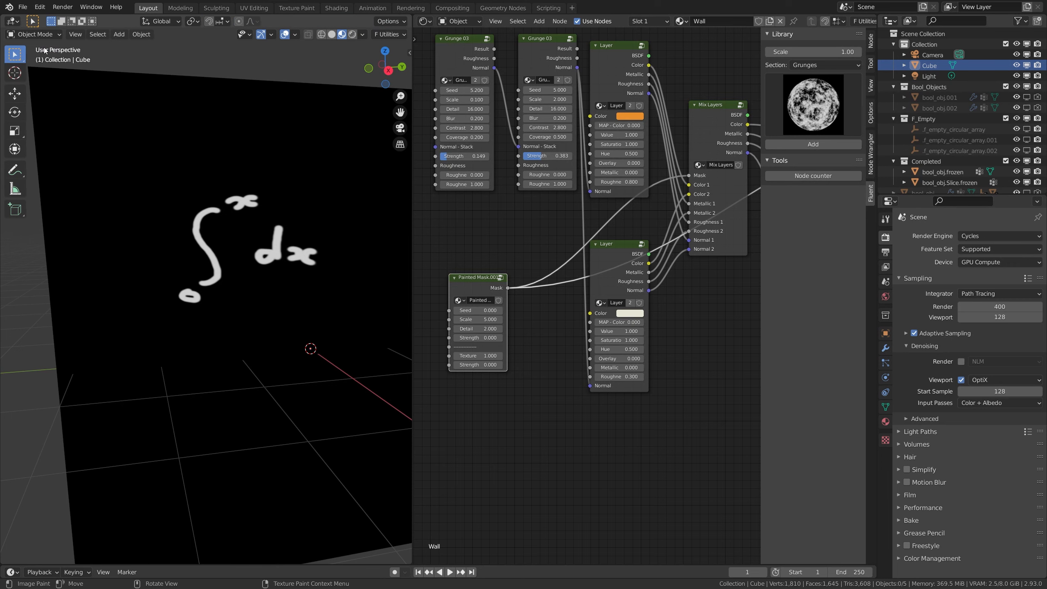
pyautogui.click(351, 36)
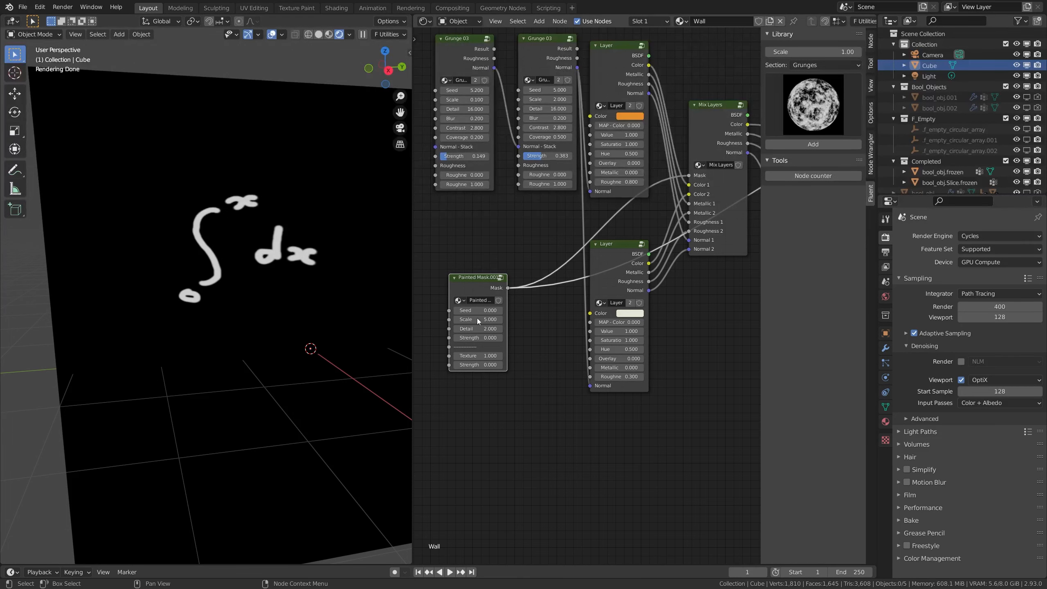
# Move the Painted Mask node farther from the lower Layer node and the Material Output node away from the Principled BSDF
pyautogui.moveTo(487, 284); pyautogui.dragTo(461, 300)
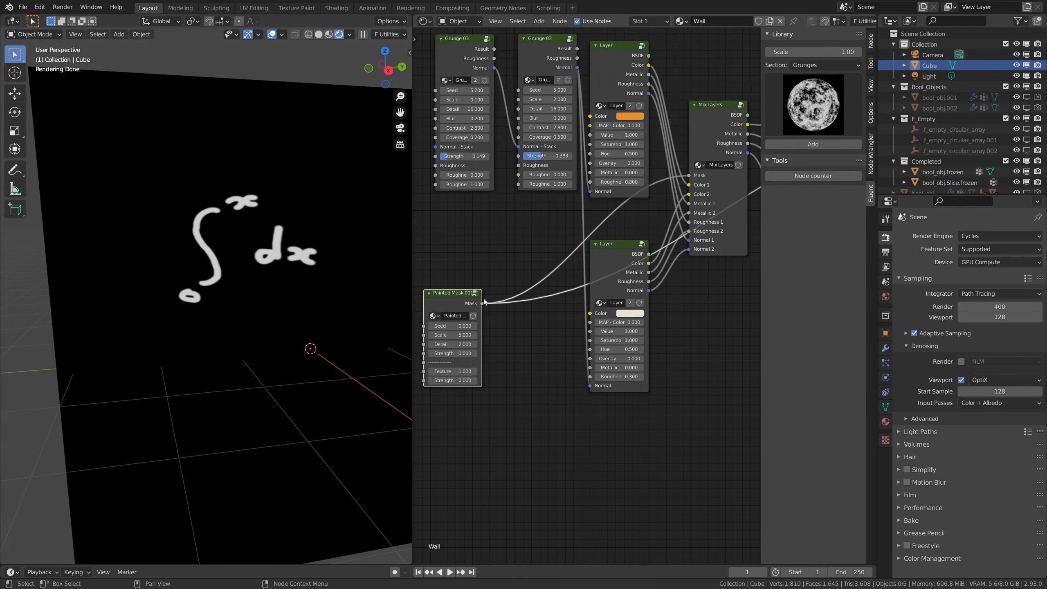
pyautogui.moveTo(700, 285); pyautogui.dragTo(538, 316, button='middle')
pyautogui.moveTo(701, 313); pyautogui.dragTo(536, 290, button='middle')
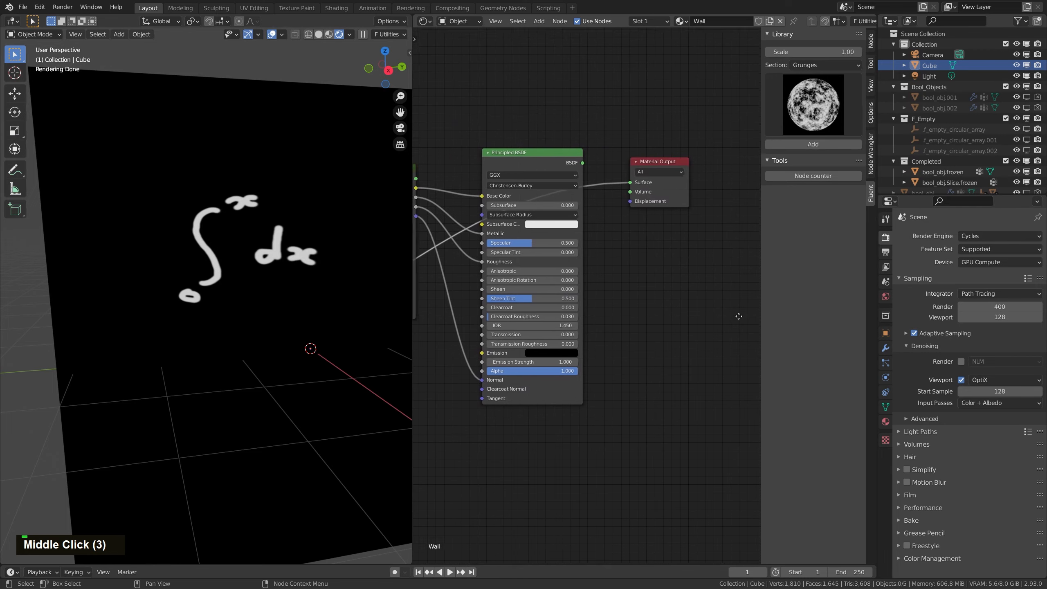
pyautogui.moveTo(661, 167); pyautogui.dragTo(701, 184)
# Preview the Principled BSDF node so that it feeds the Material Output's Surface input
pyautogui.moveTo(486, 296); pyautogui.dragTo(441, 222, button='middle')
pyautogui.moveTo(724, 235); pyautogui.dragTo(495, 296, button='middle')
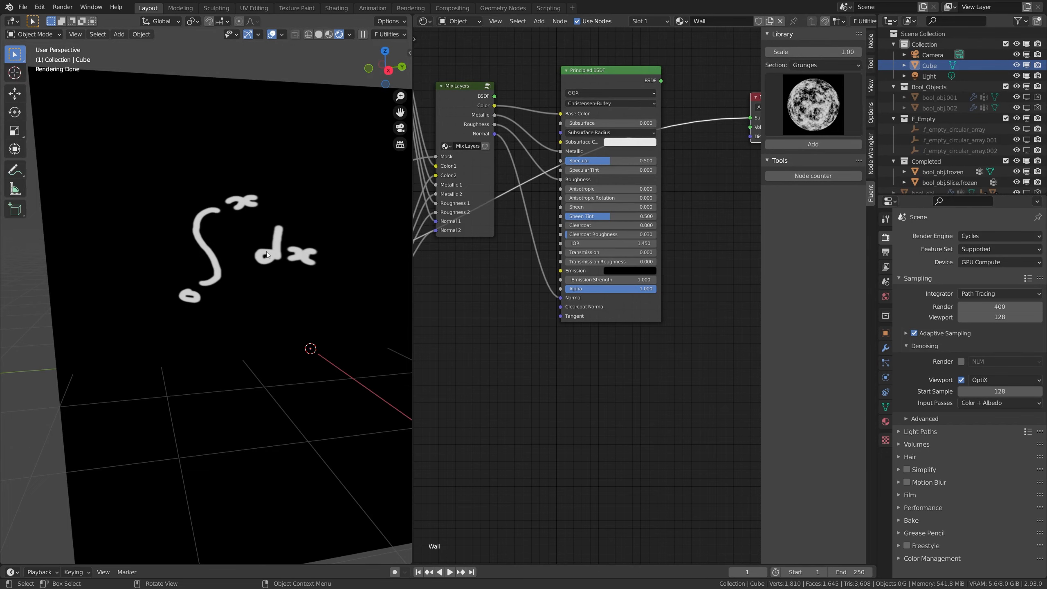
pyautogui.hotkey('ctrl', 'shift')
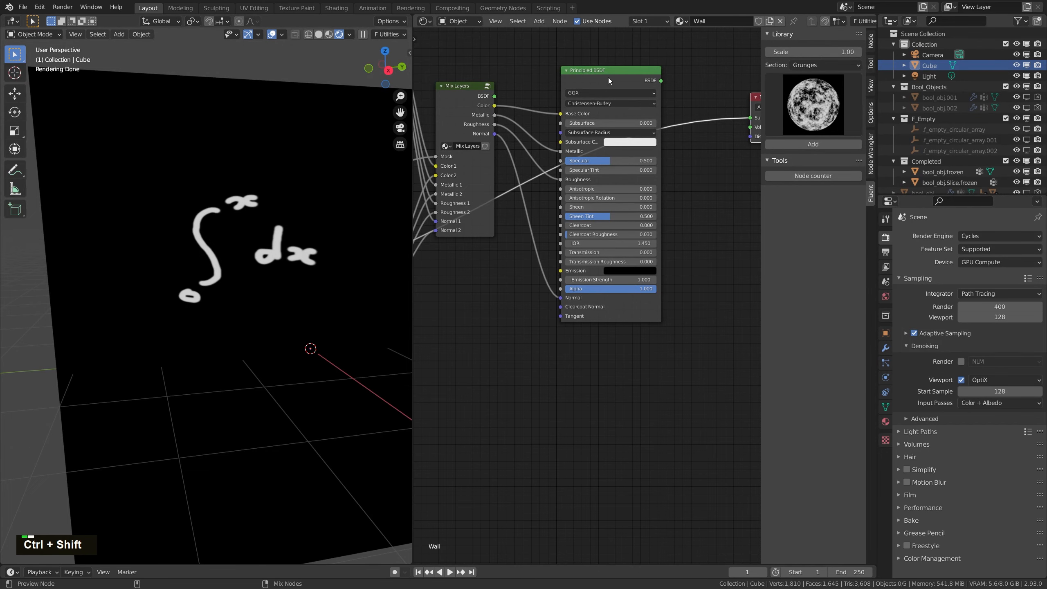
pyautogui.keyDown('ctrl'); pyautogui.keyDown('shift'); pyautogui.click(609, 77); pyautogui.keyUp('shift'); pyautogui.keyUp('ctrl')
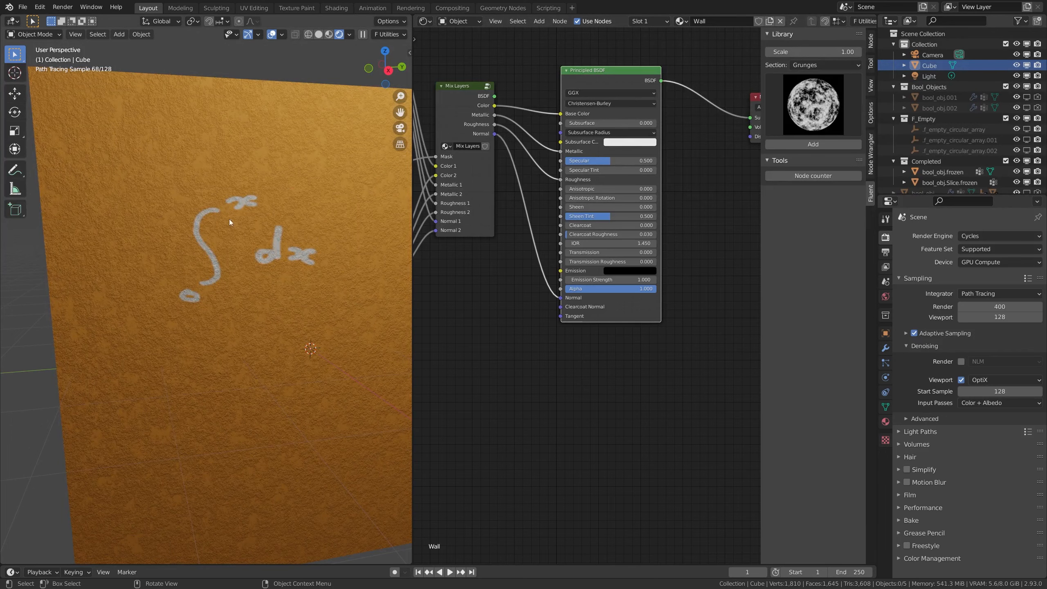
# Reposition the Painted Mask node to free space between it and the lower Layer node
pyautogui.moveTo(320, 258); pyautogui.dragTo(232, 309, button='middle')
pyautogui.scroll(3, 264, 280)
pyautogui.moveTo(487, 313)
pyautogui.mouseDown(button='middle')
pyautogui.moveTo(613, 288)
pyautogui.moveTo(715, 220)
pyautogui.mouseUp(button='middle')
pyautogui.moveTo(513, 220); pyautogui.dragTo(552, 245, button='middle')
pyautogui.moveTo(462, 209); pyautogui.dragTo(475, 171)
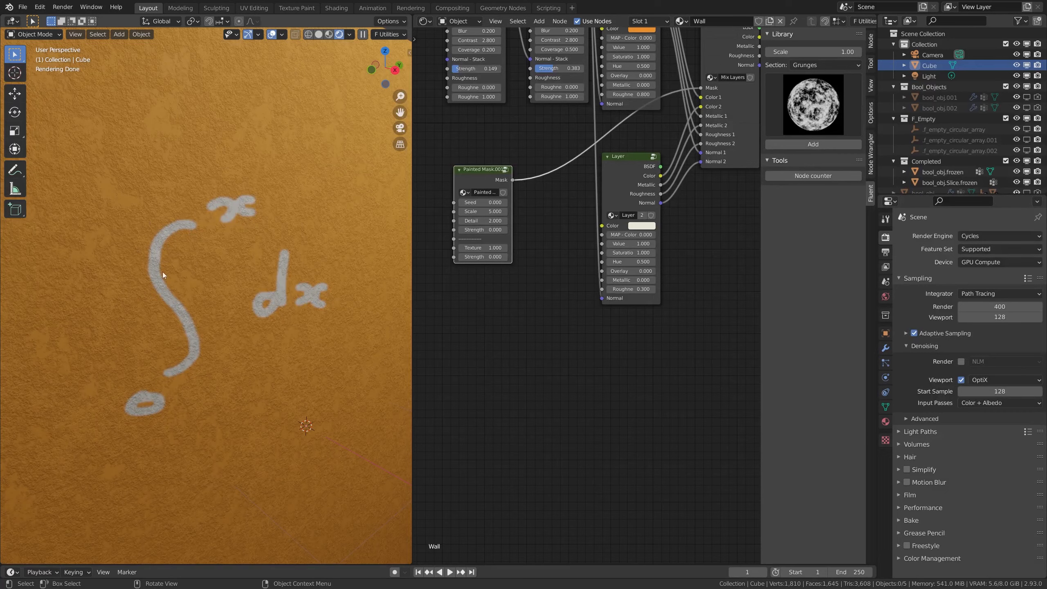
pyautogui.moveTo(496, 175); pyautogui.dragTo(543, 211, button='middle')
pyautogui.moveTo(535, 218)
pyautogui.mouseDown()
pyautogui.moveTo(503, 245)
pyautogui.moveTo(483, 191)
pyautogui.mouseUp()
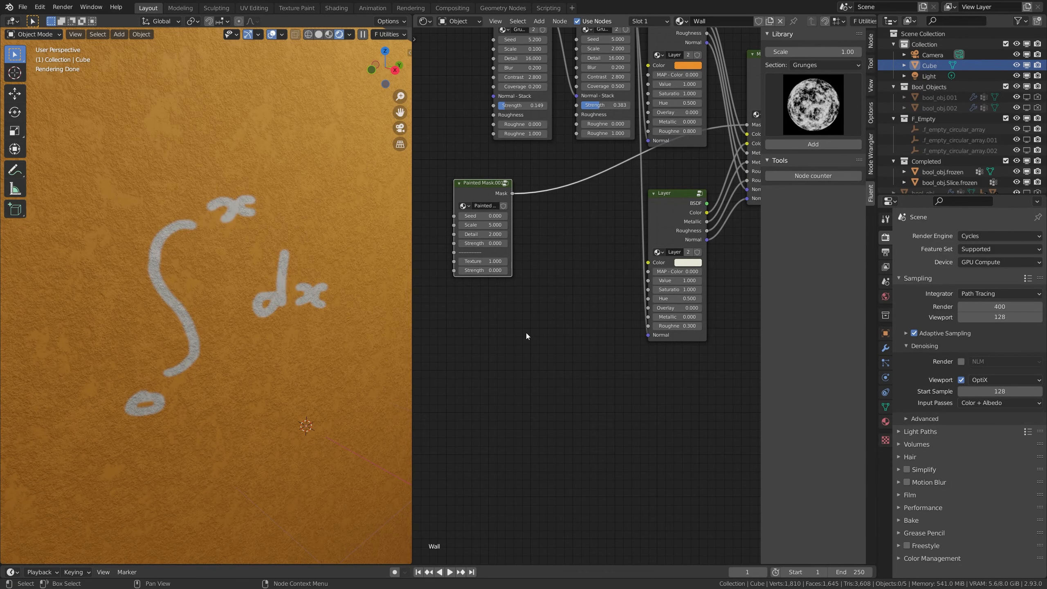
# Add a Multiply node and insert it on the link between the Painted Mask and Mix Layers nodes
pyautogui.press('f')
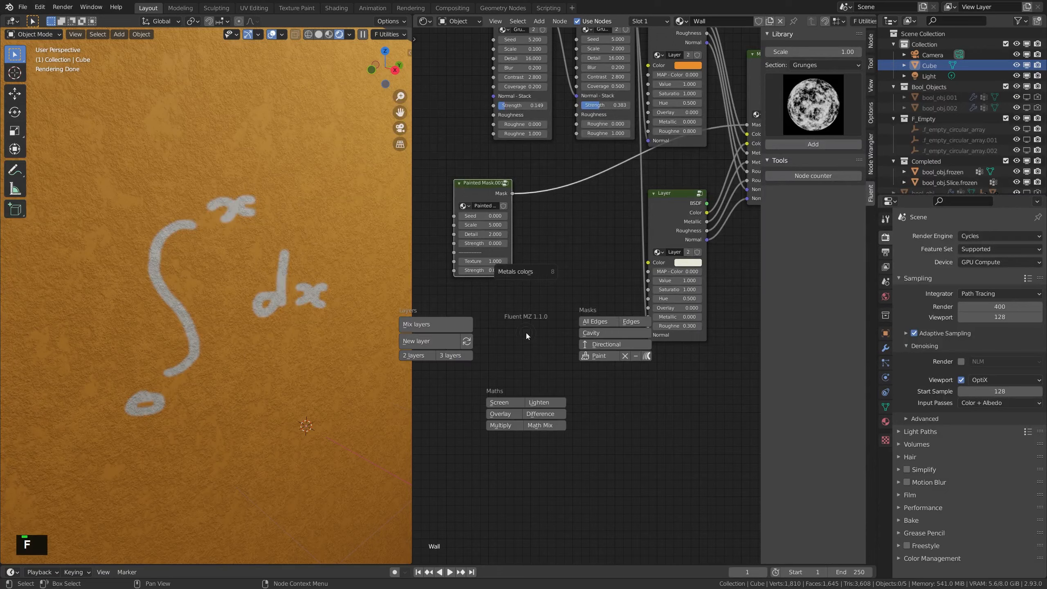
pyautogui.click(500, 425)
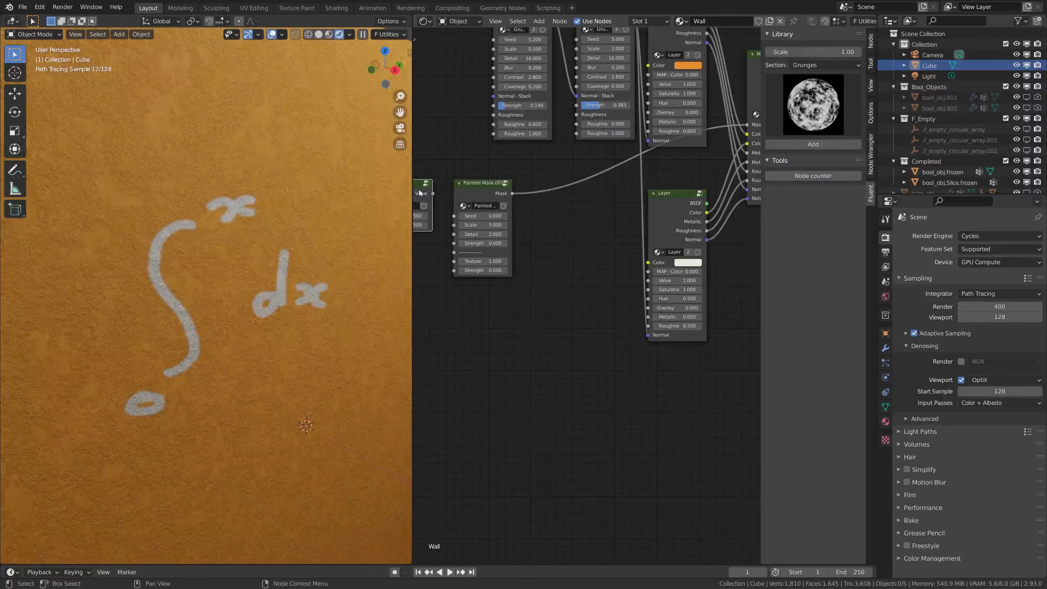
pyautogui.click(577, 177)
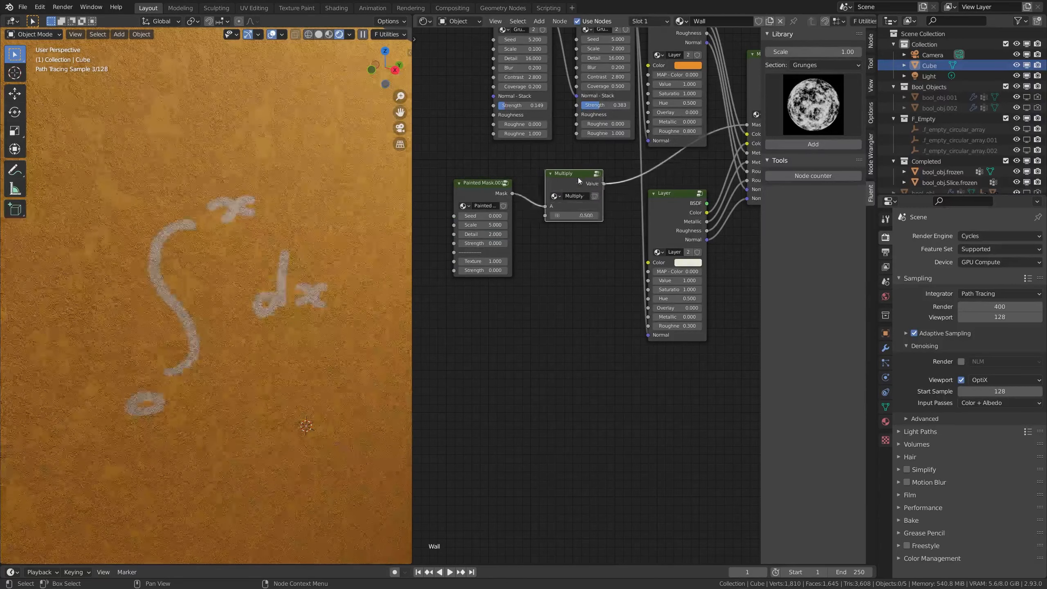
# Add a Grunge 03 node from the Grunges library below the Painted Mask and connect its Result to Multiply's B input
pyautogui.click(836, 67)
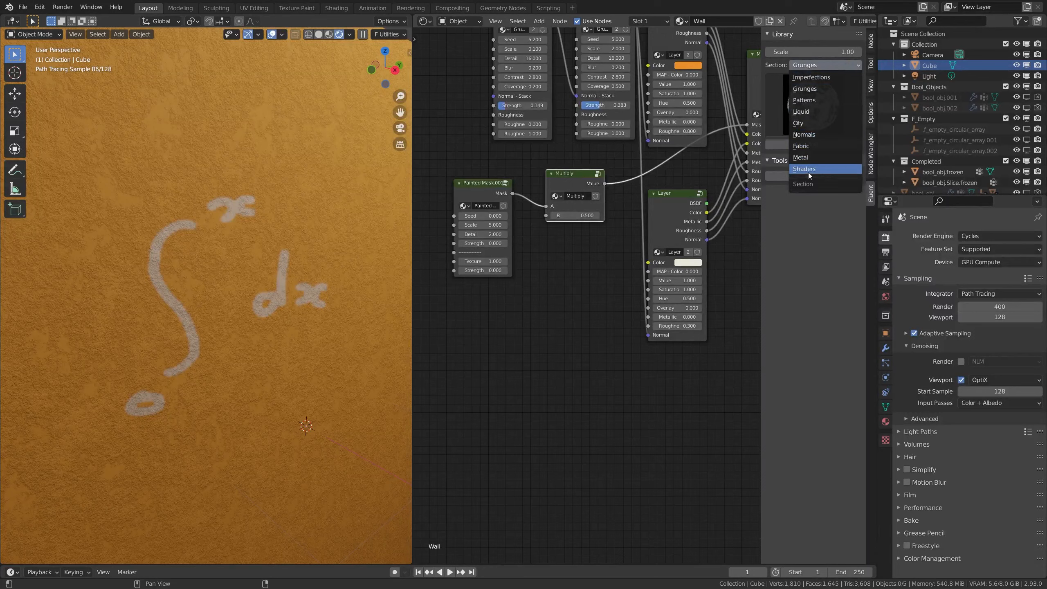
pyautogui.click(807, 89)
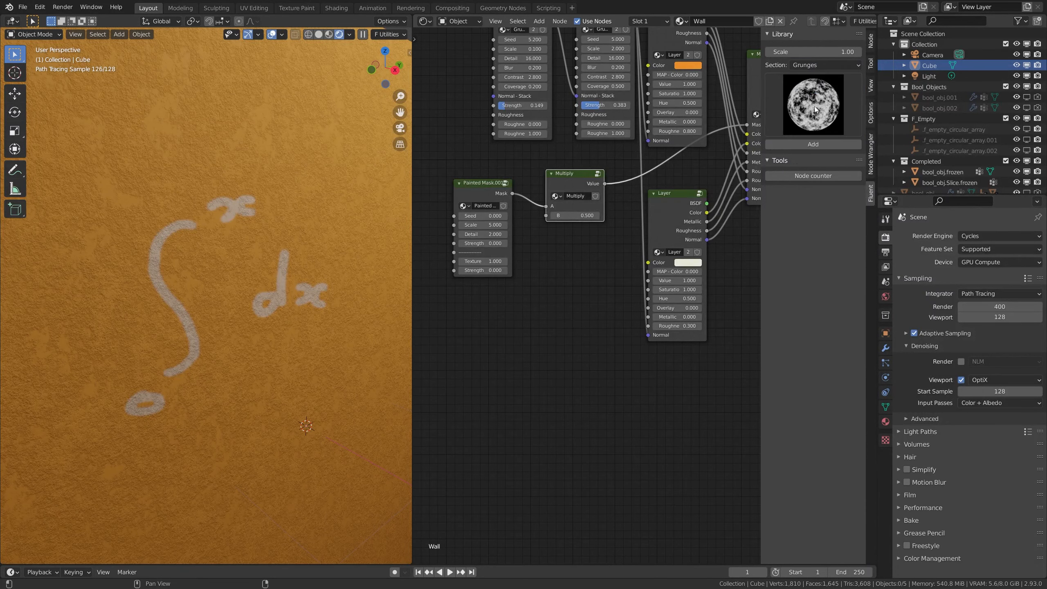
pyautogui.doubleClick(815, 106)
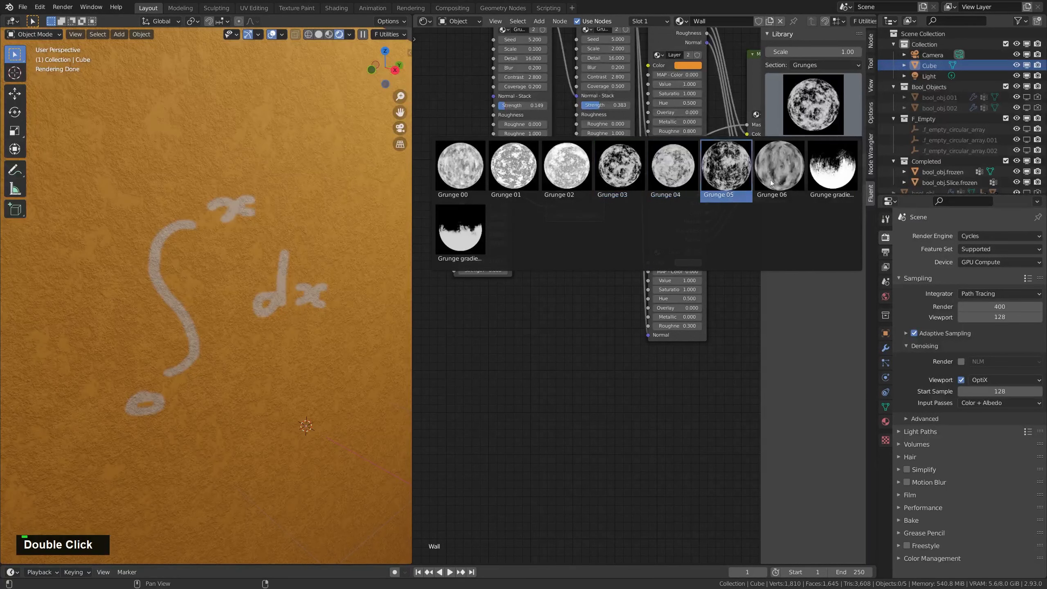
pyautogui.click(620, 175)
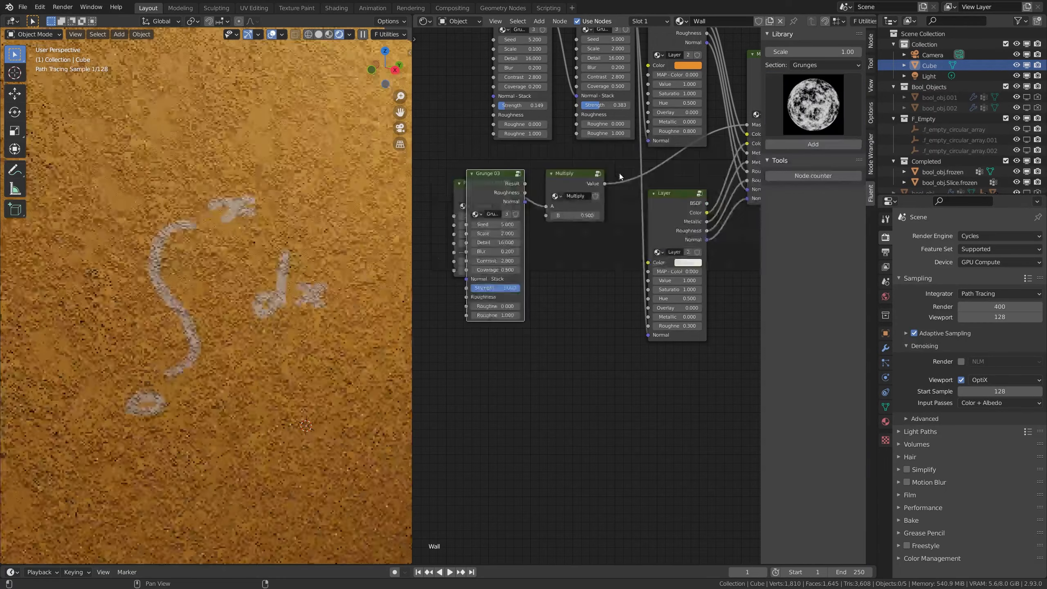
pyautogui.click(813, 144)
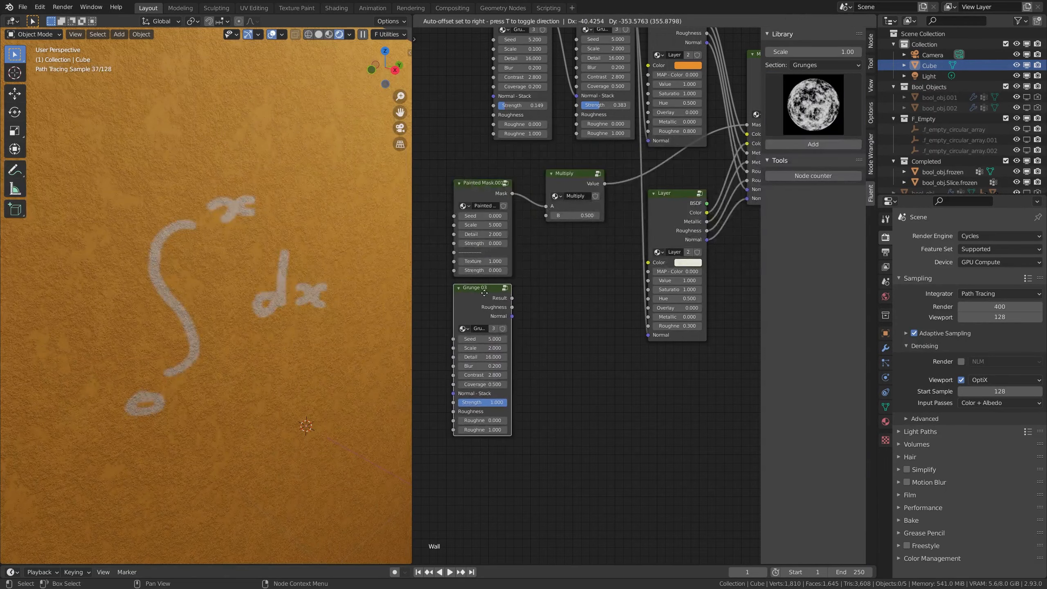
pyautogui.click(483, 290)
pyautogui.moveTo(513, 298); pyautogui.dragTo(553, 215)
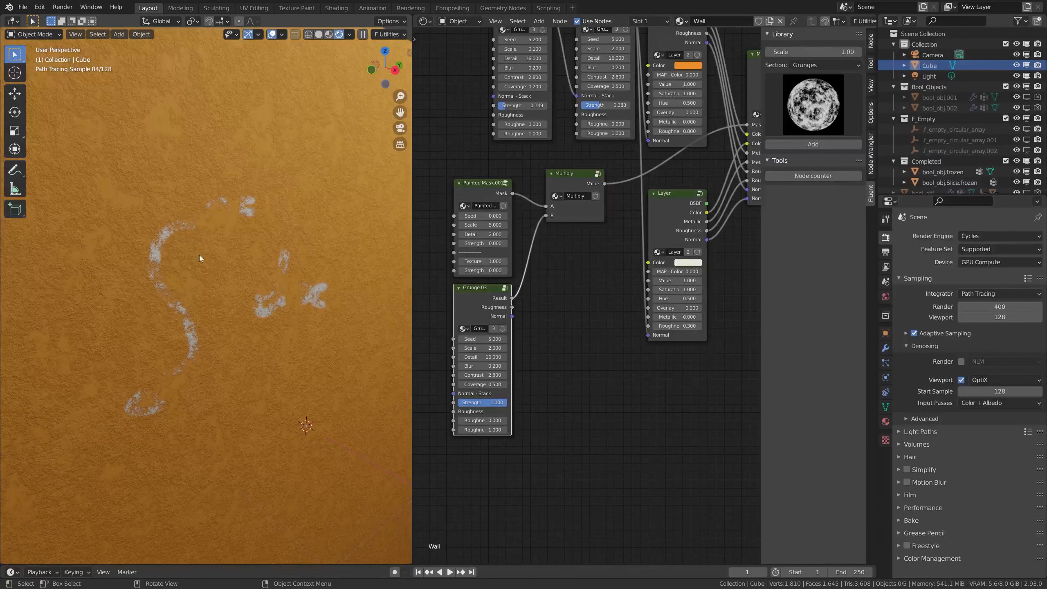
pyautogui.moveTo(572, 178); pyautogui.dragTo(563, 198)
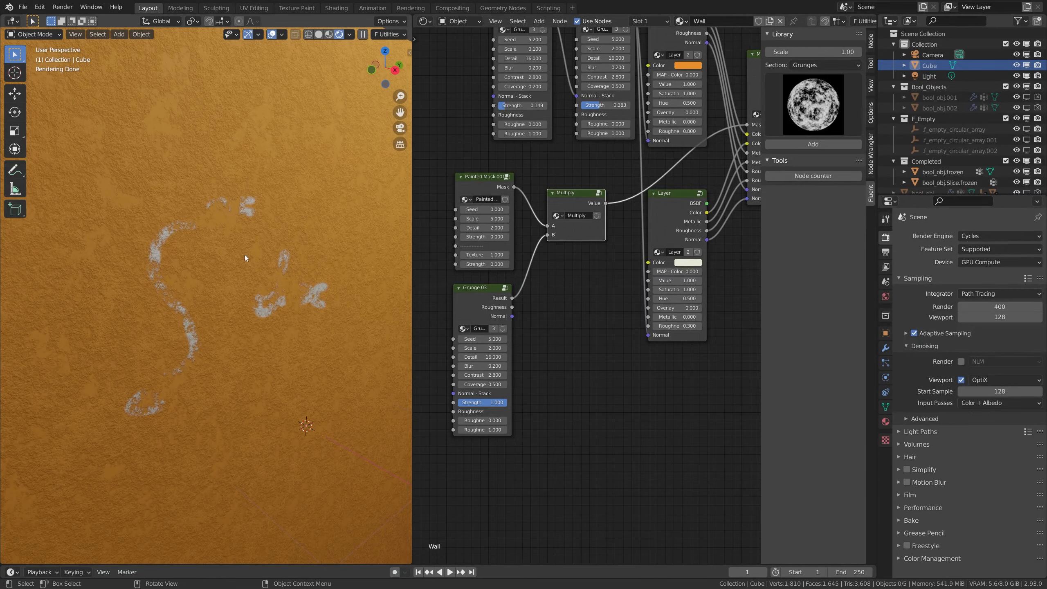
# Set the new Grunge 03 node's Seed to 5.4 and its Scale to 1
pyautogui.click(505, 339)
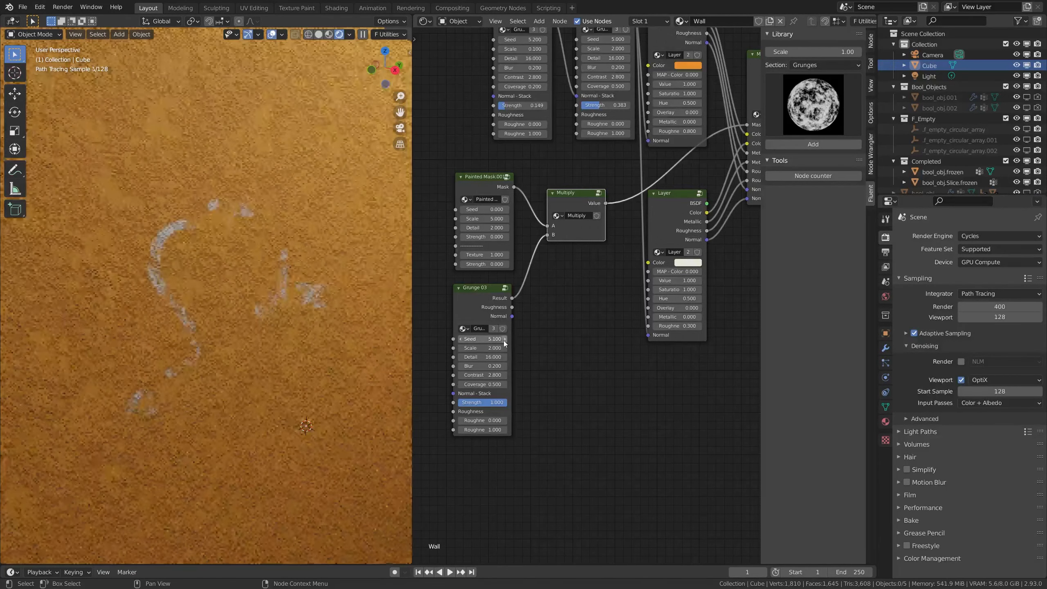
pyautogui.click(505, 338)
pyautogui.doubleClick(489, 348)
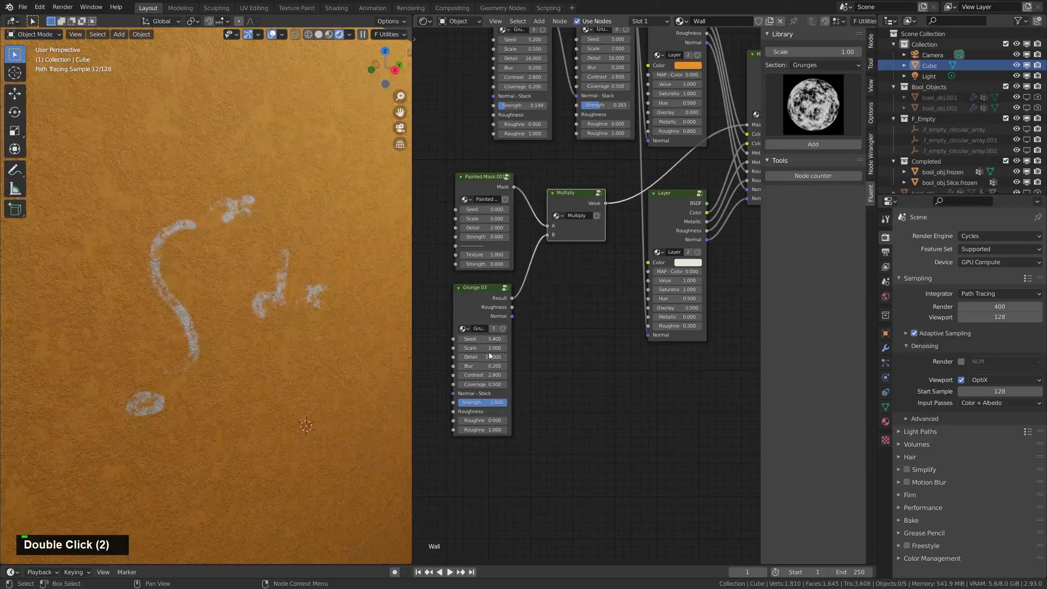
pyautogui.write('1')
pyautogui.press('Return')
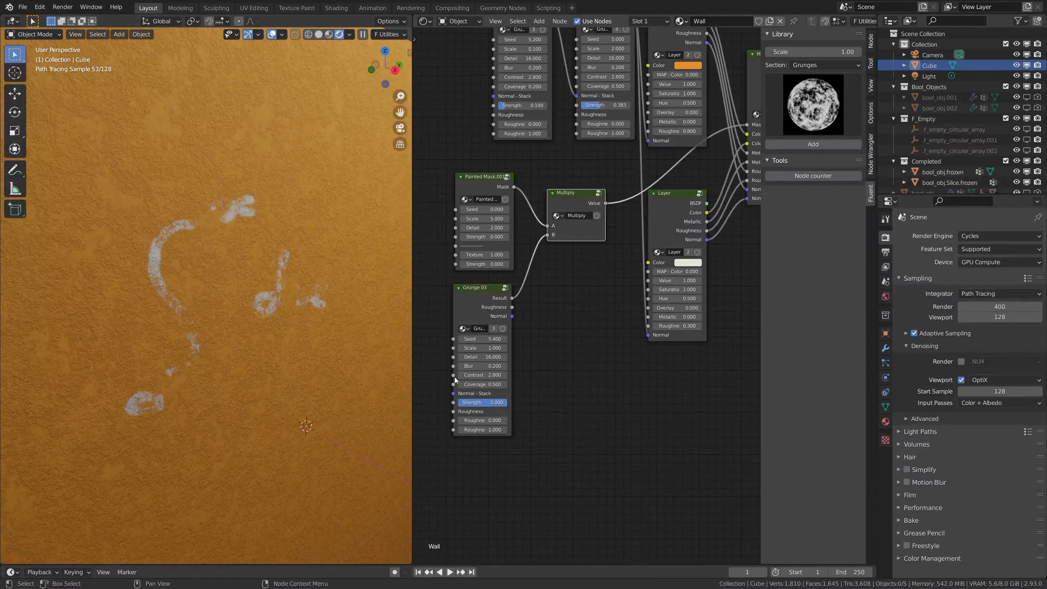
# Examine the worn formula from close up and farther away, and select the wall cube
pyautogui.scroll(-4, 236, 295)
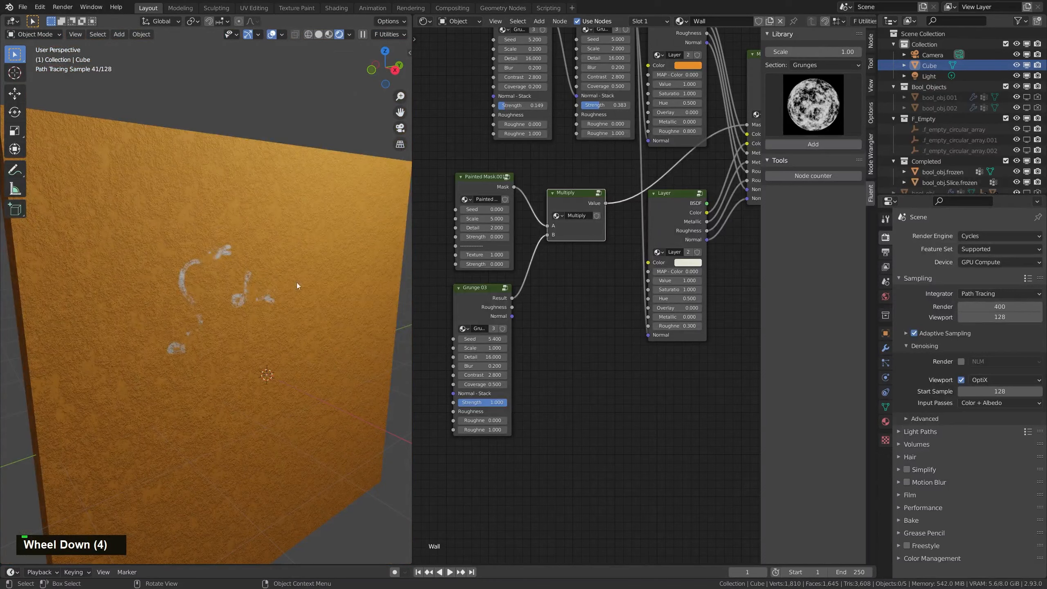
pyautogui.scroll(5, 266, 251)
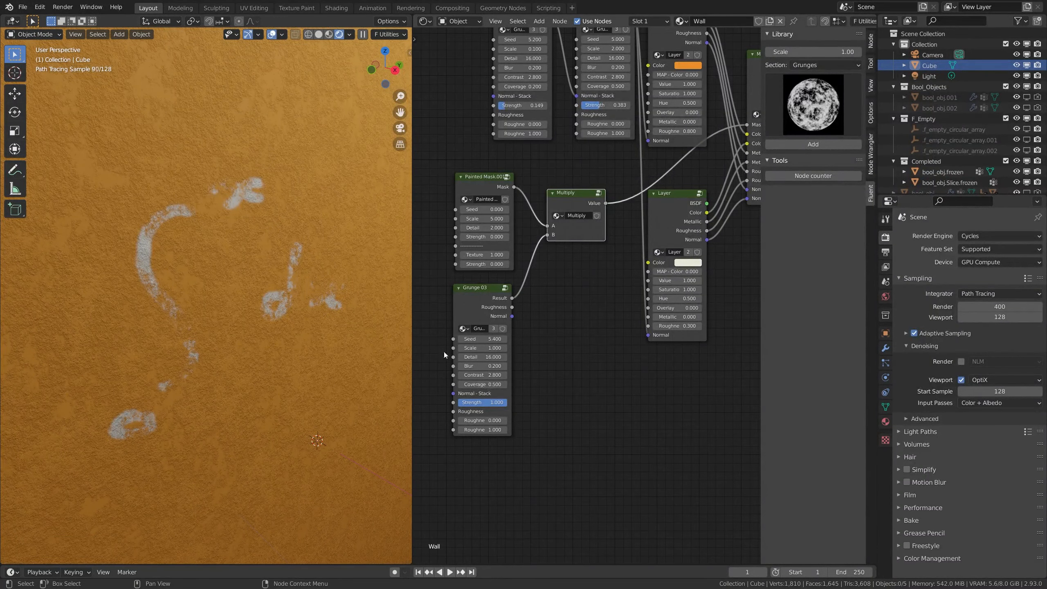
pyautogui.scroll(-1, 241, 256)
pyautogui.scroll(-5, 240, 254)
pyautogui.moveTo(240, 254); pyautogui.dragTo(292, 305, button='middle')
pyautogui.click(221, 235)
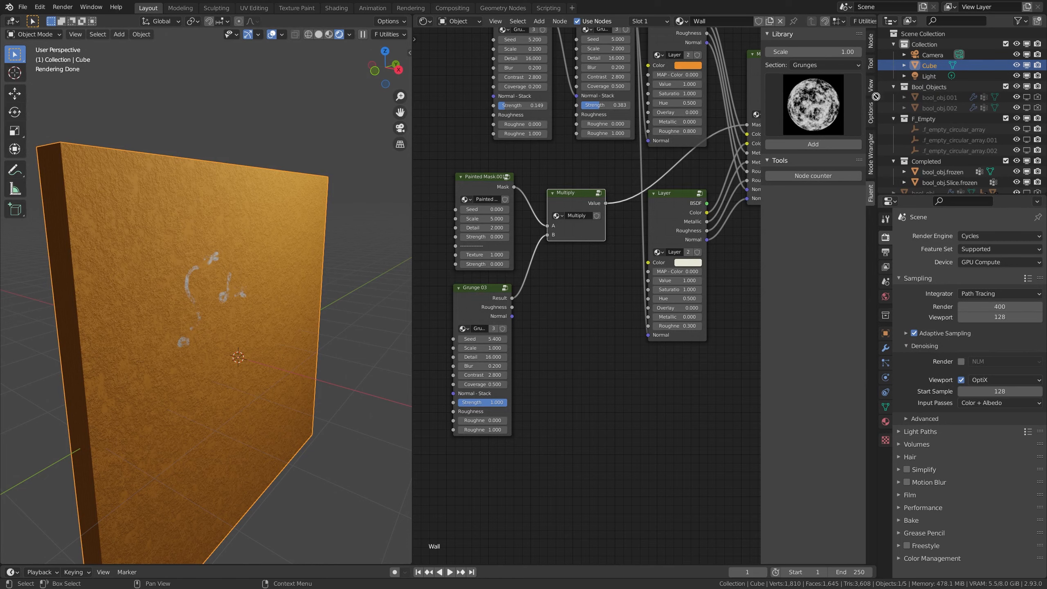
# Split off a UV Editor above the shader nodes and show the wall cube's UVs in Edit Mode
pyautogui.moveTo(873, 14); pyautogui.dragTo(868, 266)
pyautogui.click(435, 23)
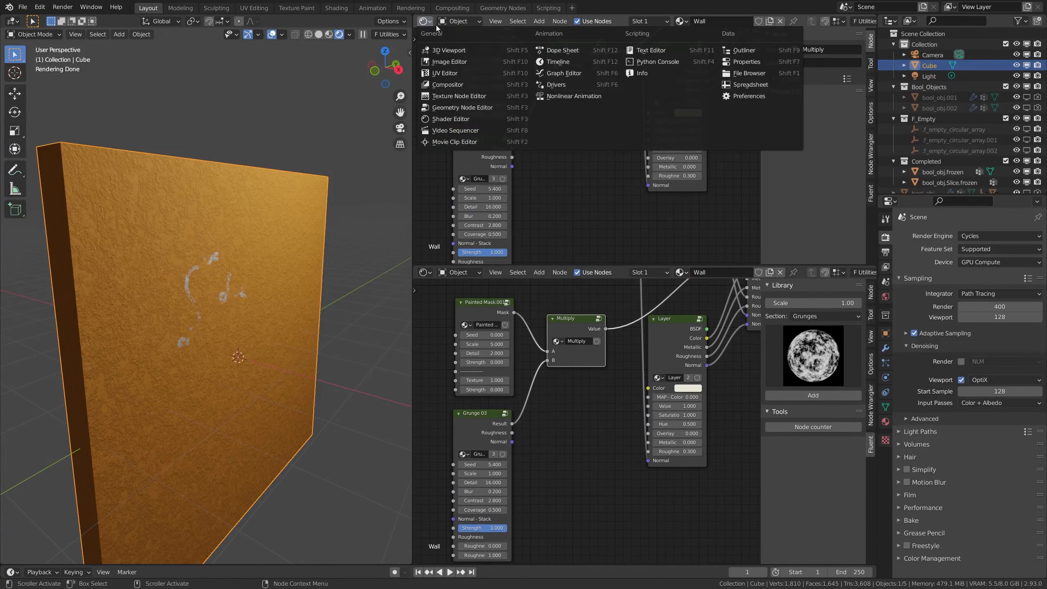
pyautogui.click(446, 74)
pyautogui.press('Tab')
pyautogui.click(238, 143)
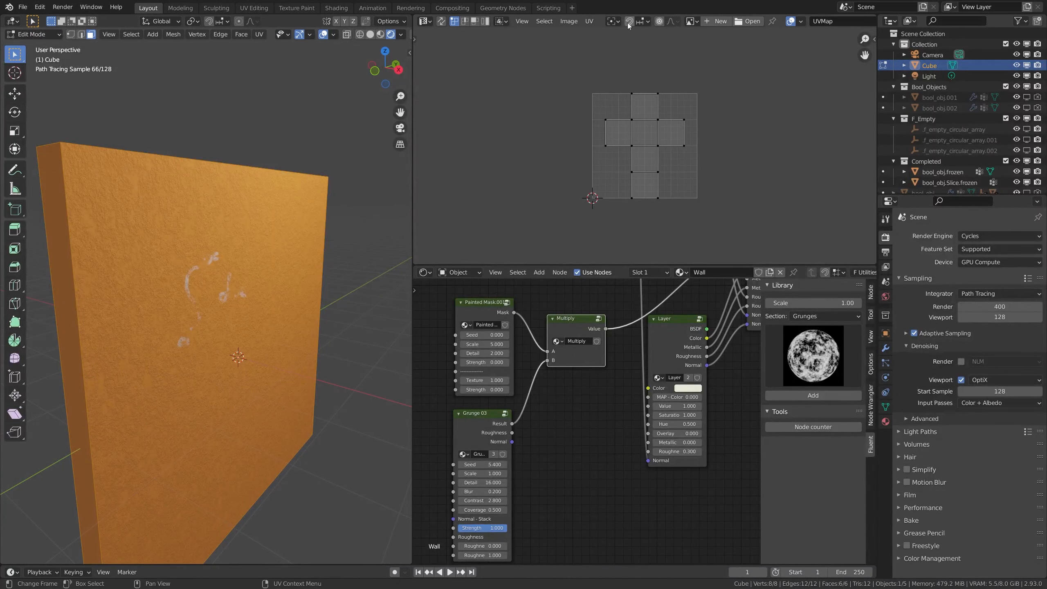
# Display the Cube_Wall_painted.002 image behind the cube's UV layout
pyautogui.click(701, 21)
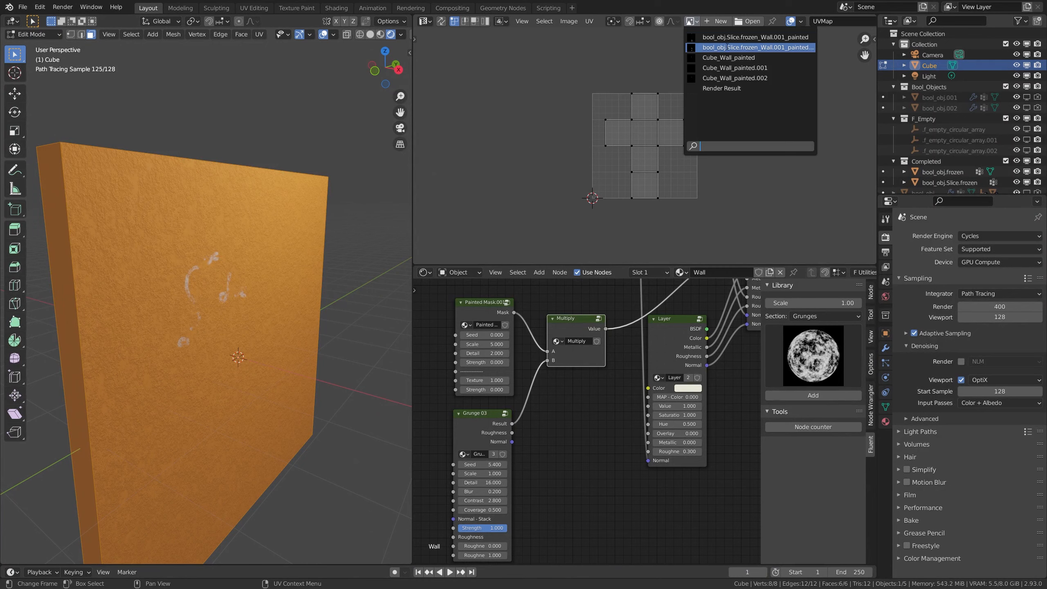
pyautogui.press('Up')
pyautogui.press('Up')
pyautogui.press('Up')
pyautogui.press('Up')
pyautogui.press('Down')
pyautogui.press('Down')
pyautogui.press('Return')
# Shorten the UV Editor around the painted strokes and return the wall cube to Object Mode
pyautogui.scroll(1, 711, 162)
pyautogui.scroll(-7, 710, 162)
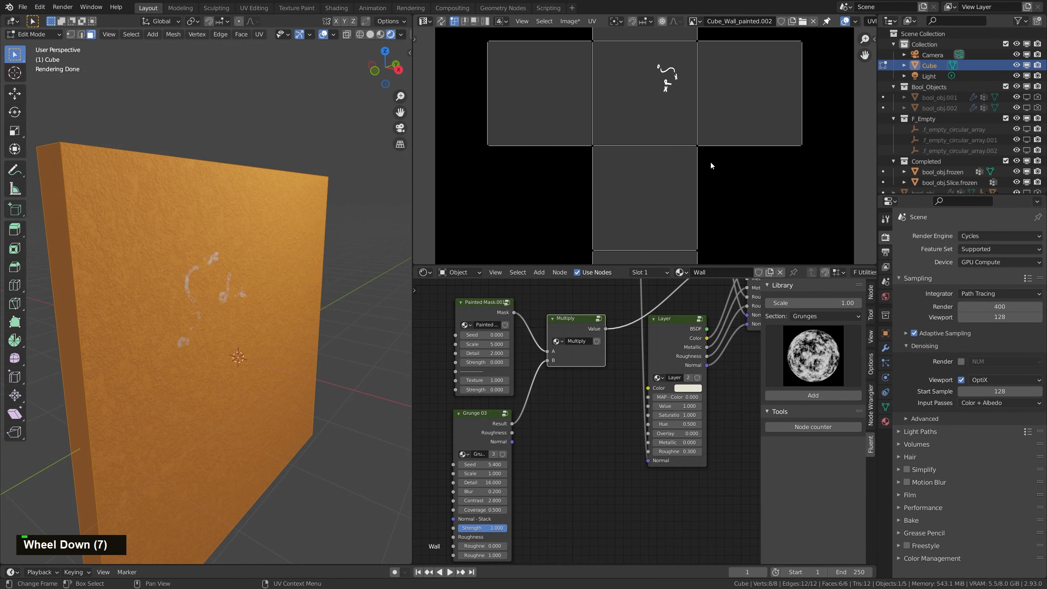
pyautogui.scroll(1, 712, 90)
pyautogui.keyDown('shift'); pyautogui.moveTo(712, 90); pyautogui.dragTo(692, 187, button='middle'); pyautogui.keyUp('shift')
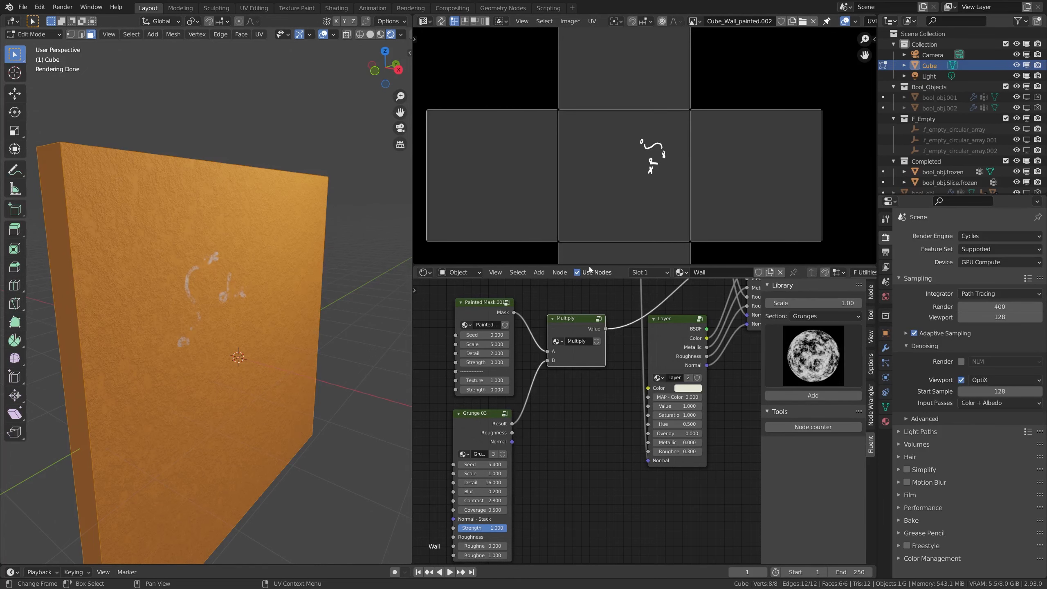
pyautogui.moveTo(588, 263); pyautogui.dragTo(587, 188)
pyautogui.press('Tab')
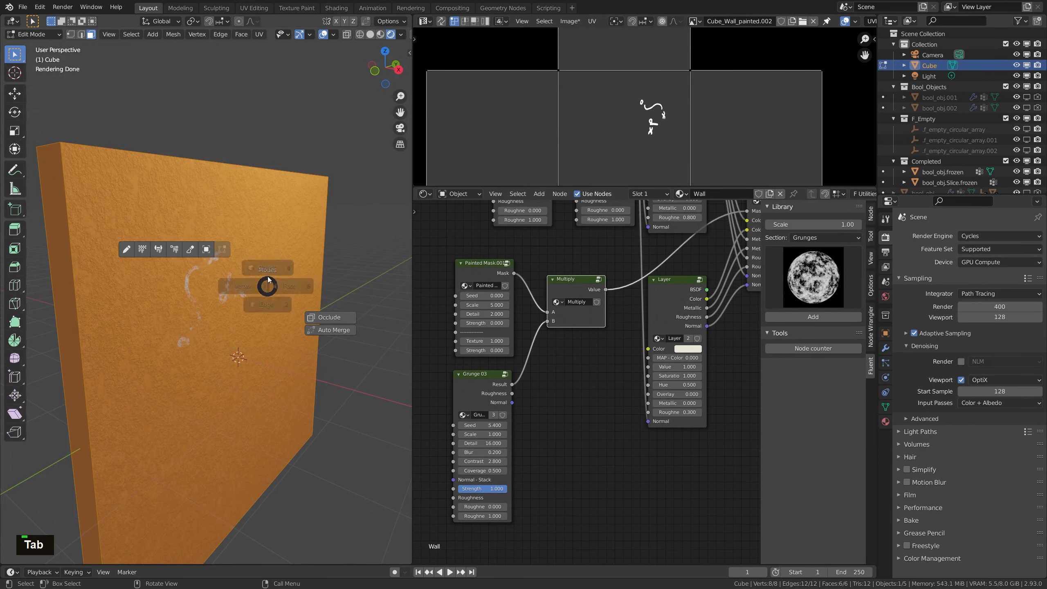
# Select the bool_obj.frozen block and assign the existing Wall material to it
pyautogui.keyDown('shift'); pyautogui.moveTo(303, 236); pyautogui.dragTo(211, 177, button='middle'); pyautogui.keyUp('shift')
pyautogui.scroll(2, 308, 198)
pyautogui.scroll(-2, 299, 210)
pyautogui.scroll(-1, 307, 215)
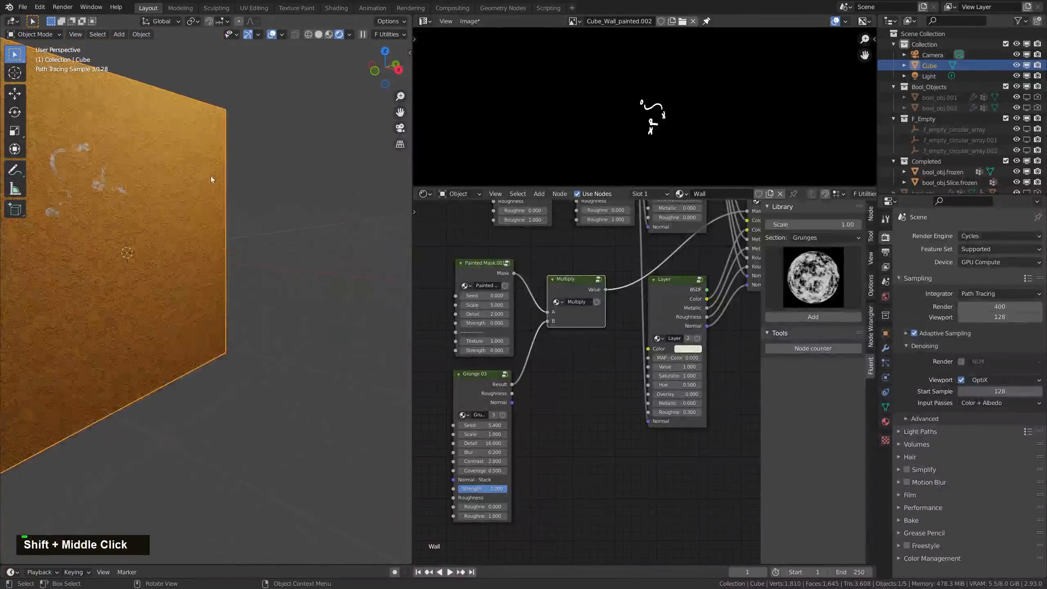
pyautogui.scroll(-3, 246, 213)
pyautogui.scroll(-1, 288, 228)
pyautogui.moveTo(245, 215); pyautogui.dragTo(222, 235, button='middle')
pyautogui.scroll(3, 247, 233)
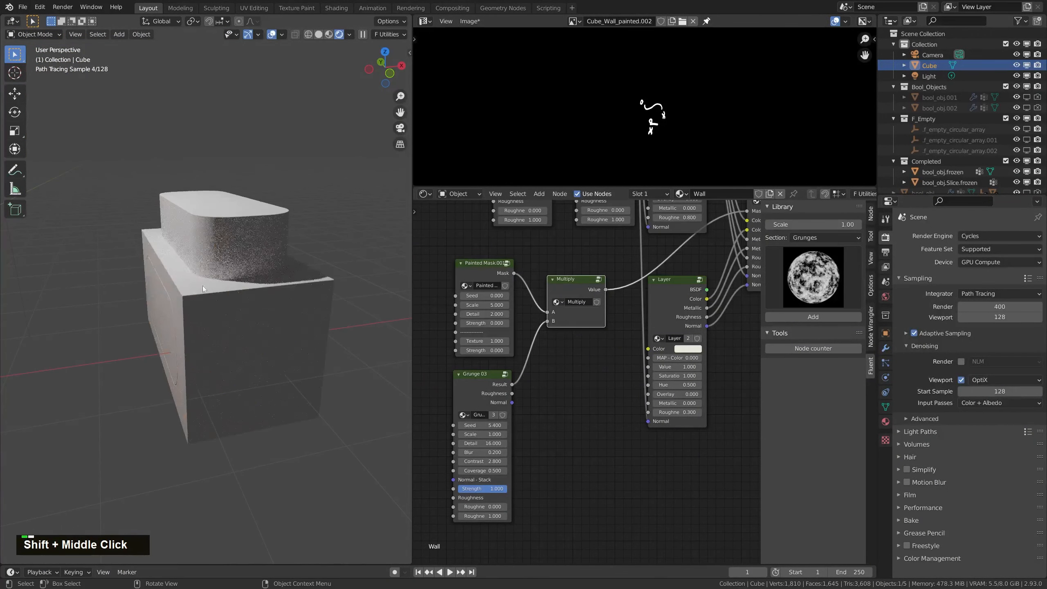
pyautogui.click(335, 292)
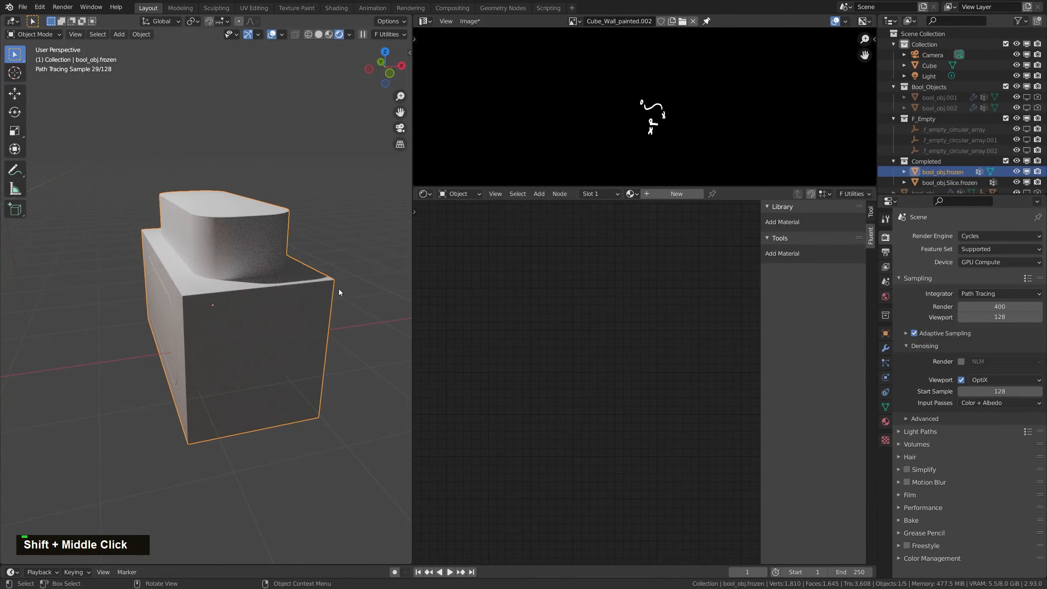
pyautogui.click(633, 194)
pyautogui.click(646, 210)
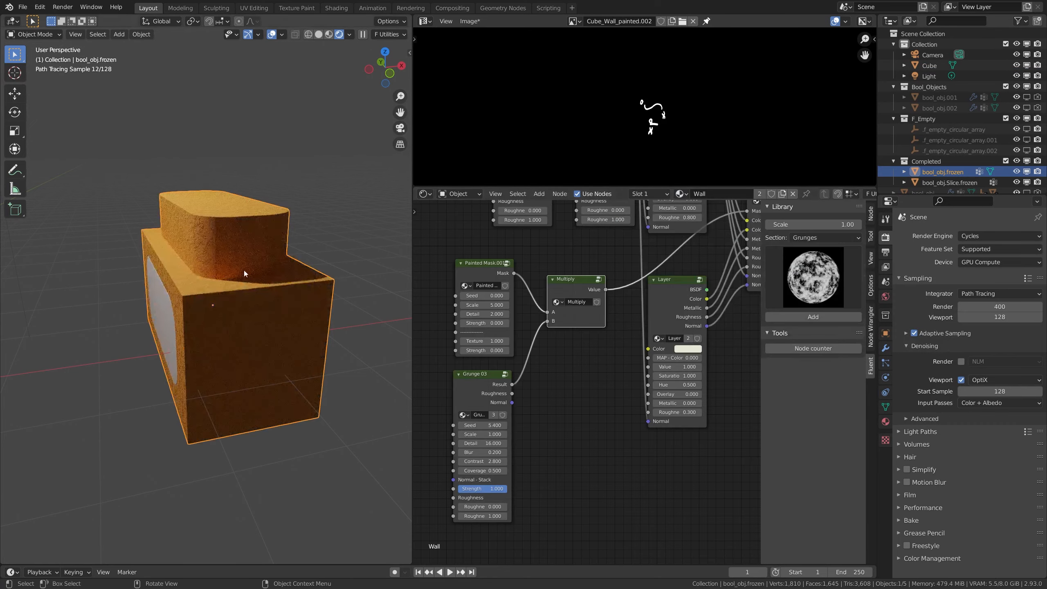
# Select the rounded inset panel on the block's front and assign the existing Wall material to it
pyautogui.moveTo(243, 281); pyautogui.dragTo(197, 304, button='middle')
pyautogui.click(196, 304)
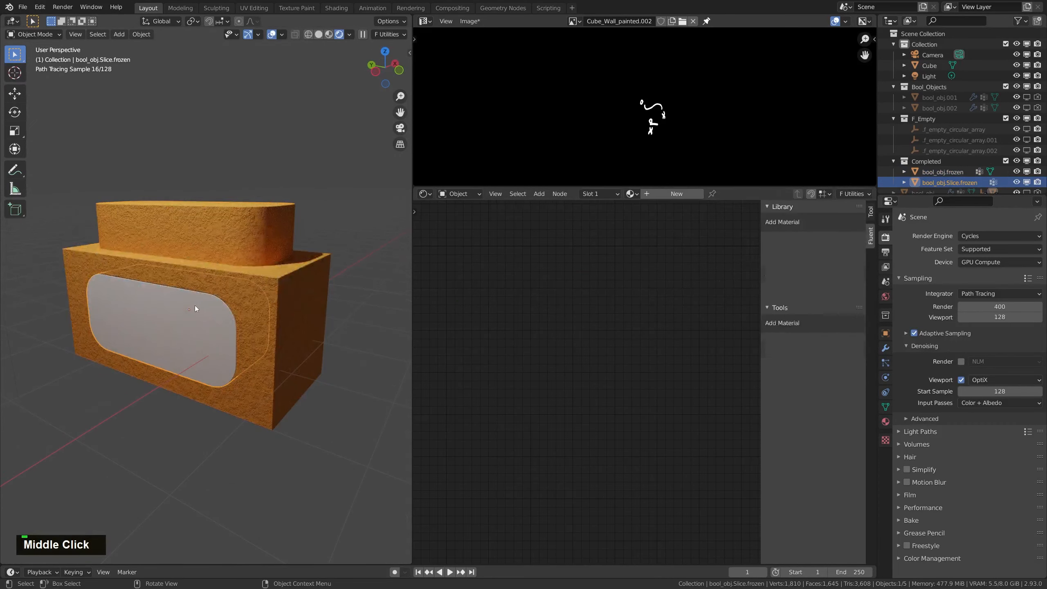
pyautogui.click(633, 194)
pyautogui.click(645, 210)
pyautogui.keyDown('shift'); pyautogui.moveTo(175, 266); pyautogui.dragTo(206, 243, button='middle'); pyautogui.keyUp('shift')
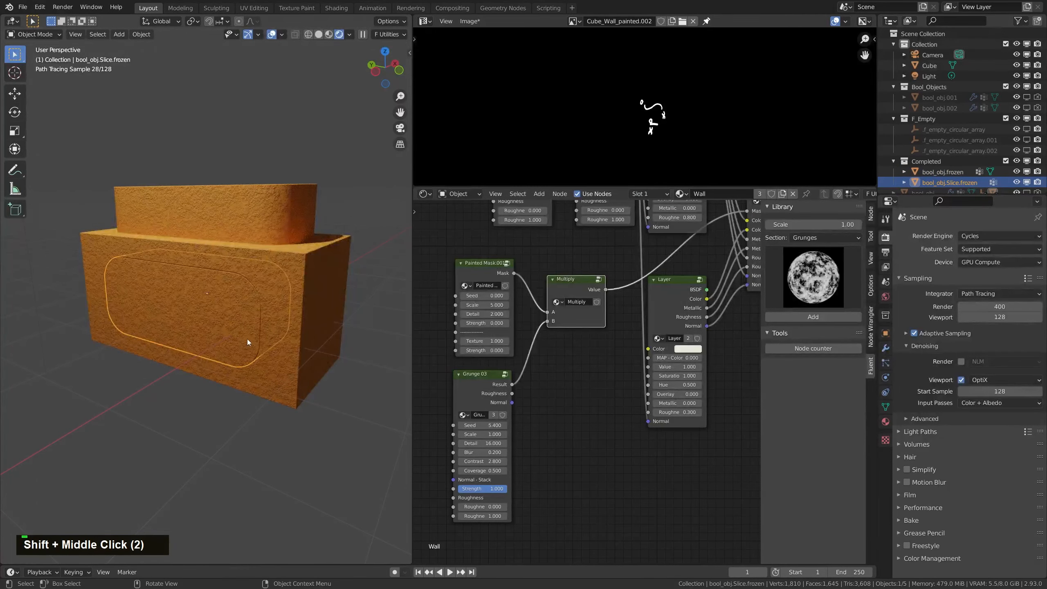
# Show the inset panel's UVs in Edit Mode and compare them with the painted strokes in Cube_Wall_painted.002
pyautogui.moveTo(247, 333)
pyautogui.mouseDown(button='middle')
pyautogui.moveTo(363, 316)
pyautogui.moveTo(327, 313)
pyautogui.moveTo(270, 337)
pyautogui.moveTo(323, 342)
pyautogui.mouseUp(button='middle')
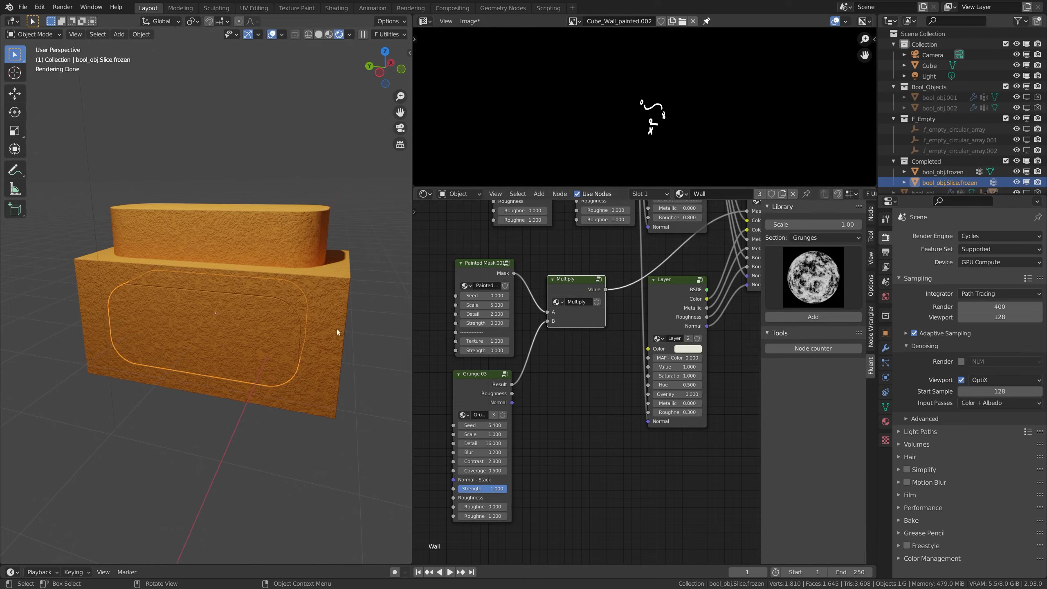
pyautogui.doubleClick(269, 326)
pyautogui.moveTo(323, 354)
pyautogui.mouseDown(button='middle')
pyautogui.moveTo(252, 363)
pyautogui.moveTo(102, 320)
pyautogui.moveTo(311, 333)
pyautogui.moveTo(336, 316)
pyautogui.moveTo(326, 342)
pyautogui.mouseUp(button='middle')
pyautogui.moveTo(474, 275)
pyautogui.mouseDown()
pyautogui.moveTo(465, 266)
pyautogui.moveTo(474, 270)
pyautogui.mouseUp()
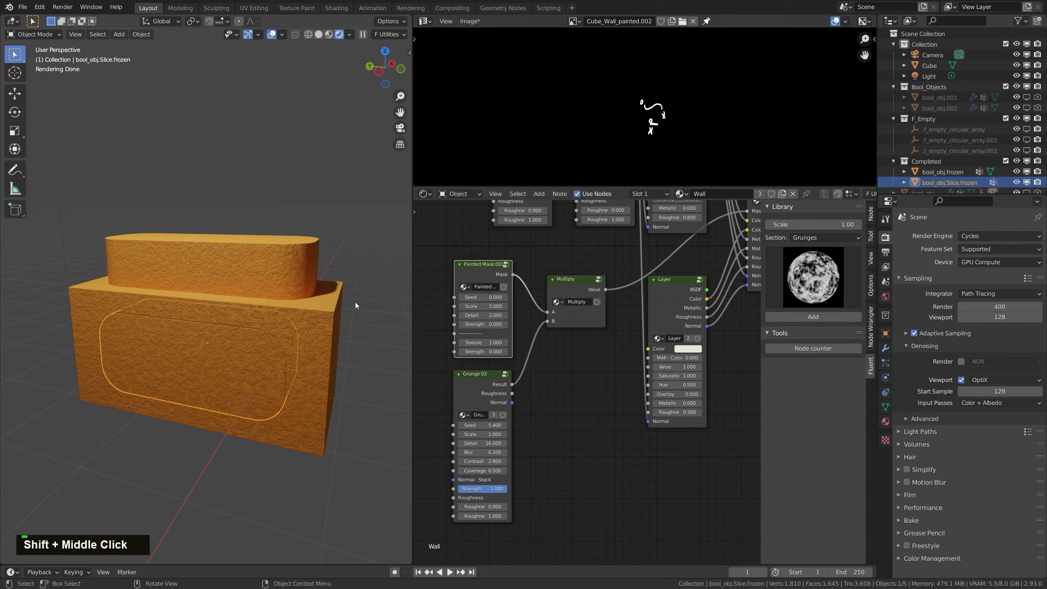
pyautogui.press('Tab')
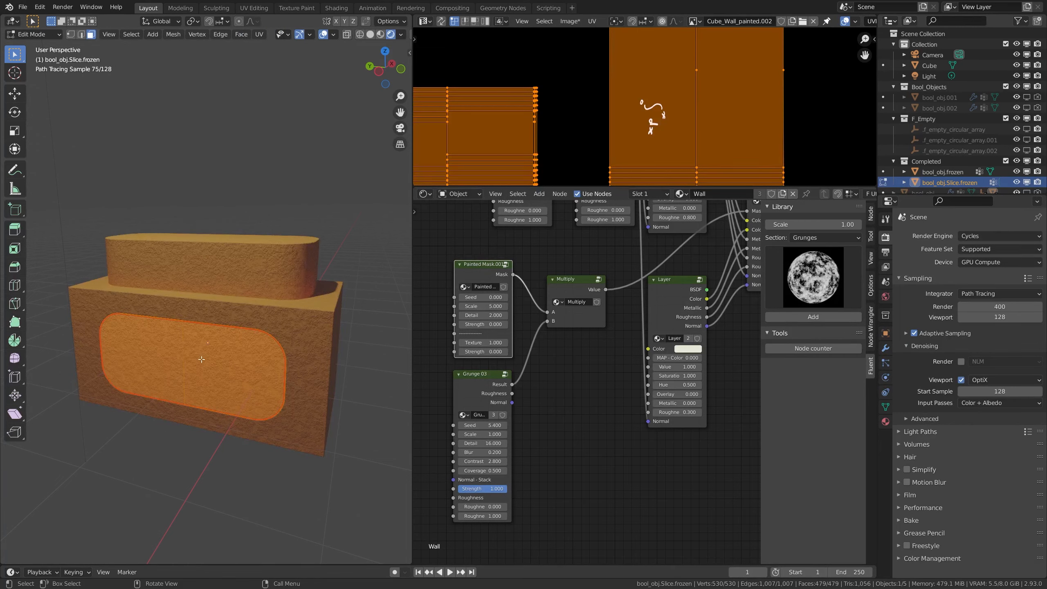
pyautogui.scroll(-3, 652, 108)
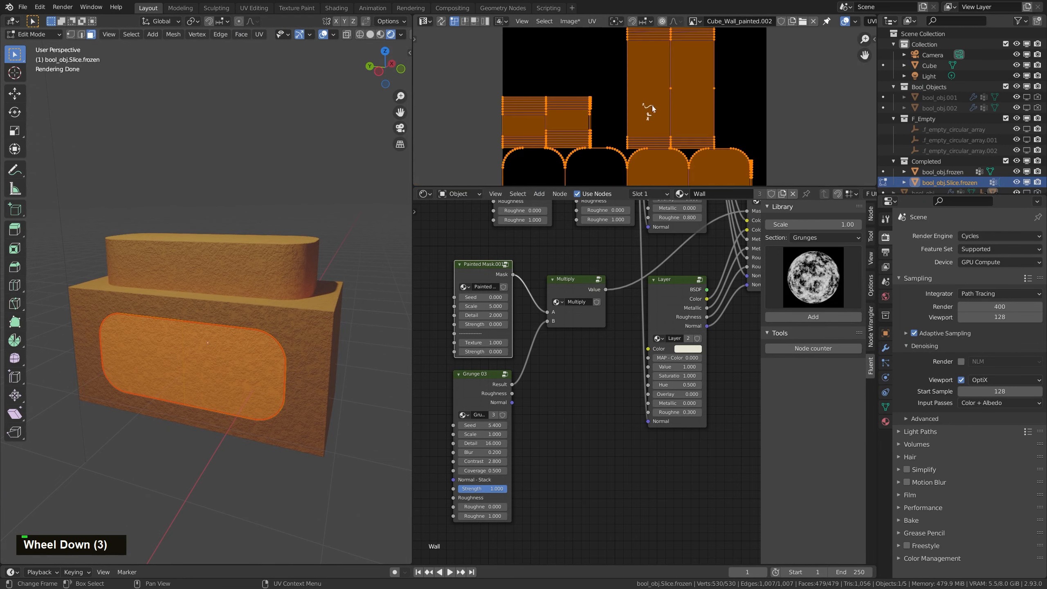
pyautogui.scroll(3, 650, 109)
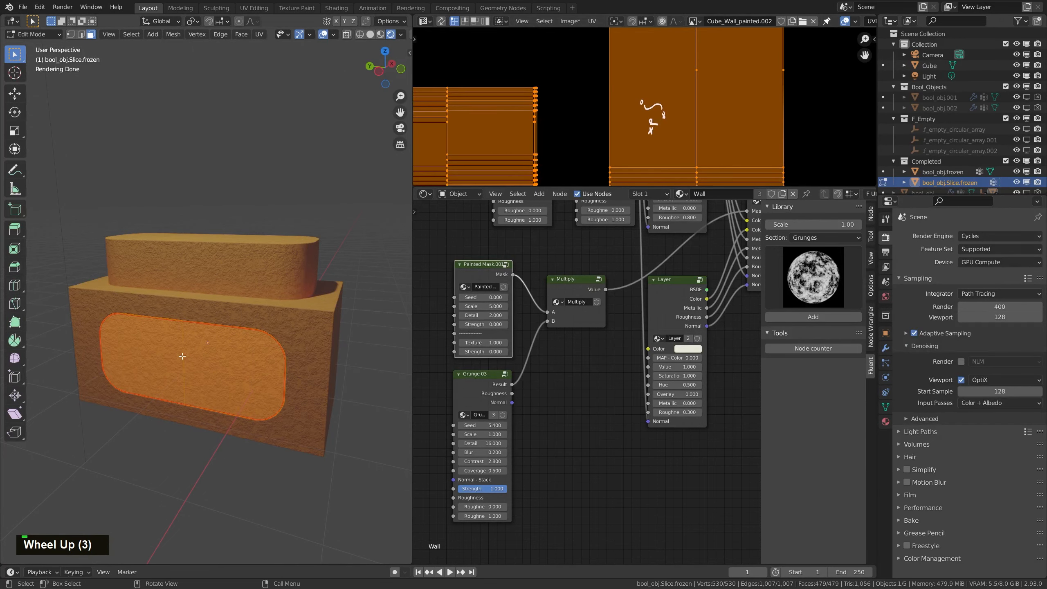
# Isolate the inset panel in Object Mode, examine the painted marks on its surface from close up, and show the full scene again
pyautogui.press('KP_Divide')
pyautogui.moveTo(216, 335); pyautogui.dragTo(295, 240, button='middle')
pyautogui.press('Tab')
pyautogui.scroll(2, 292, 247)
pyautogui.scroll(6, 234, 249)
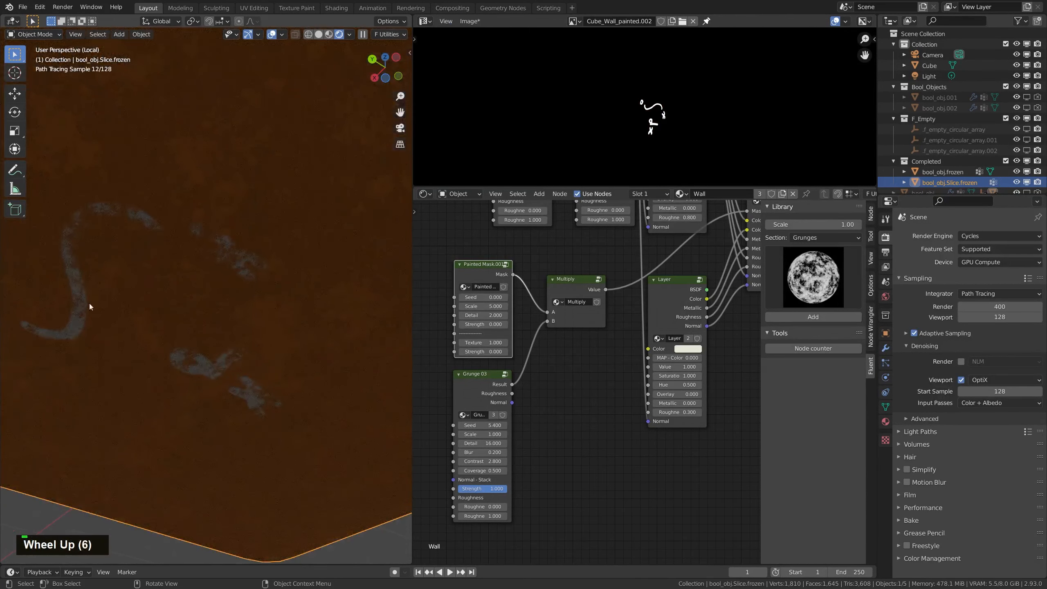
pyautogui.scroll(-2, 227, 282)
pyautogui.moveTo(489, 263)
pyautogui.mouseDown()
pyautogui.moveTo(481, 286)
pyautogui.moveTo(479, 272)
pyautogui.mouseUp()
pyautogui.scroll(-5, 265, 264)
pyautogui.moveTo(265, 263); pyautogui.dragTo(249, 297, button='middle')
pyautogui.press('/')
pyautogui.scroll(-2, 275, 273)
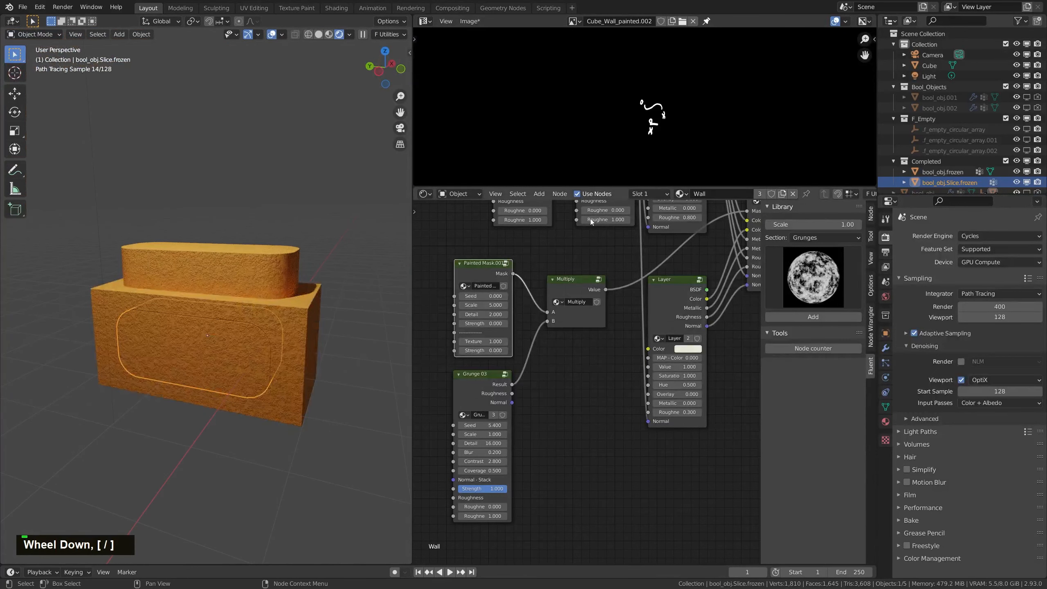
# Make the inset panel's Wall material single-user and delete its Painted Mask node
pyautogui.click(760, 194)
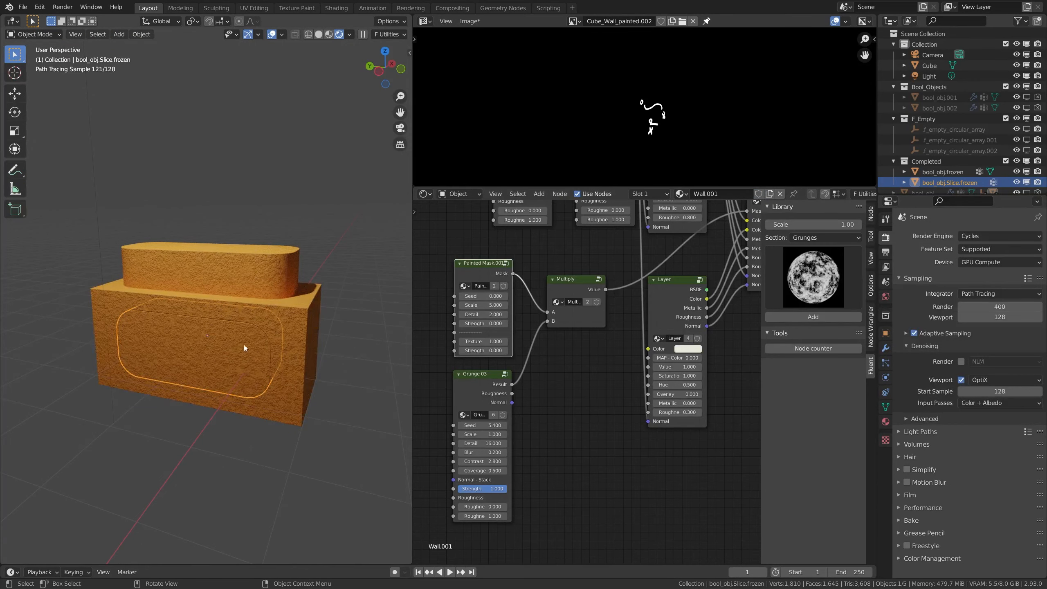
pyautogui.press('KP_Divide')
pyautogui.moveTo(257, 333); pyautogui.dragTo(307, 295, button='middle')
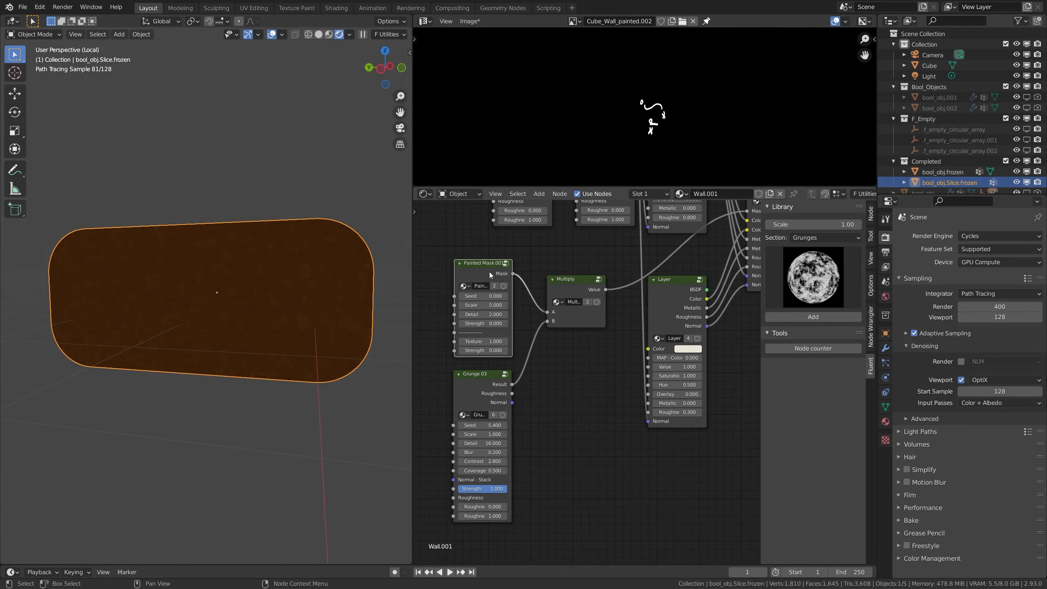
pyautogui.press('Delete')
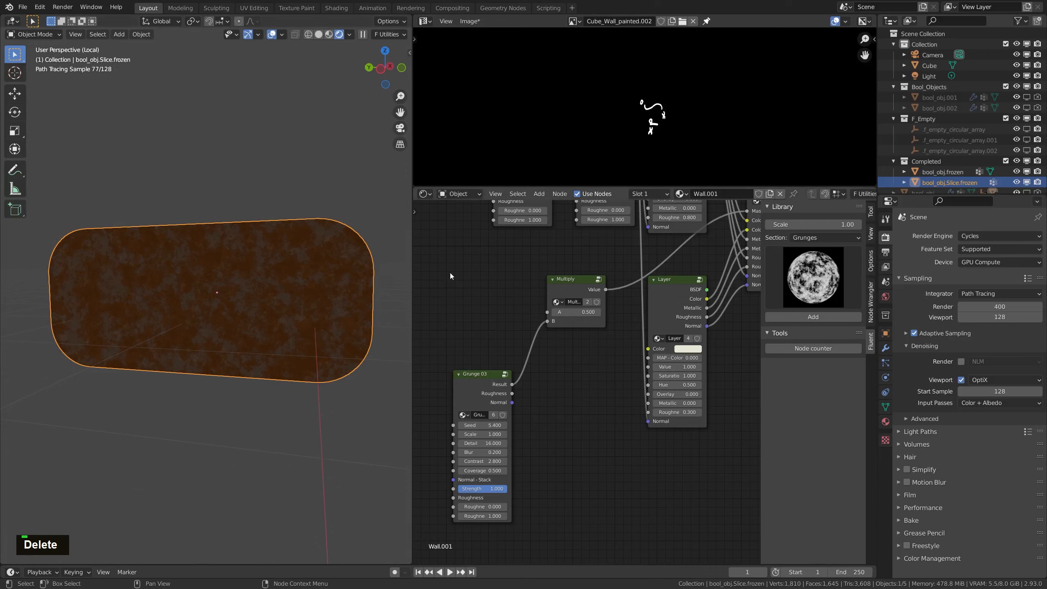
pyautogui.press('KP_Divide')
pyautogui.moveTo(585, 279); pyautogui.dragTo(593, 285)
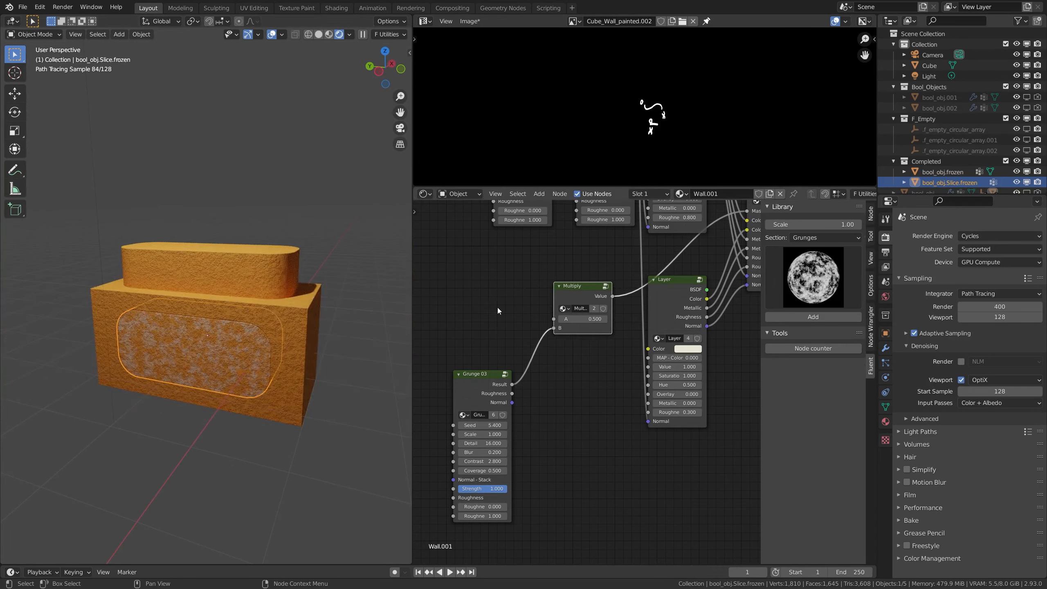
# Add a new Painted Mask node to Wall.001 and connect its Mask to Multiply's A input
pyautogui.press('f')
pyautogui.click(572, 331)
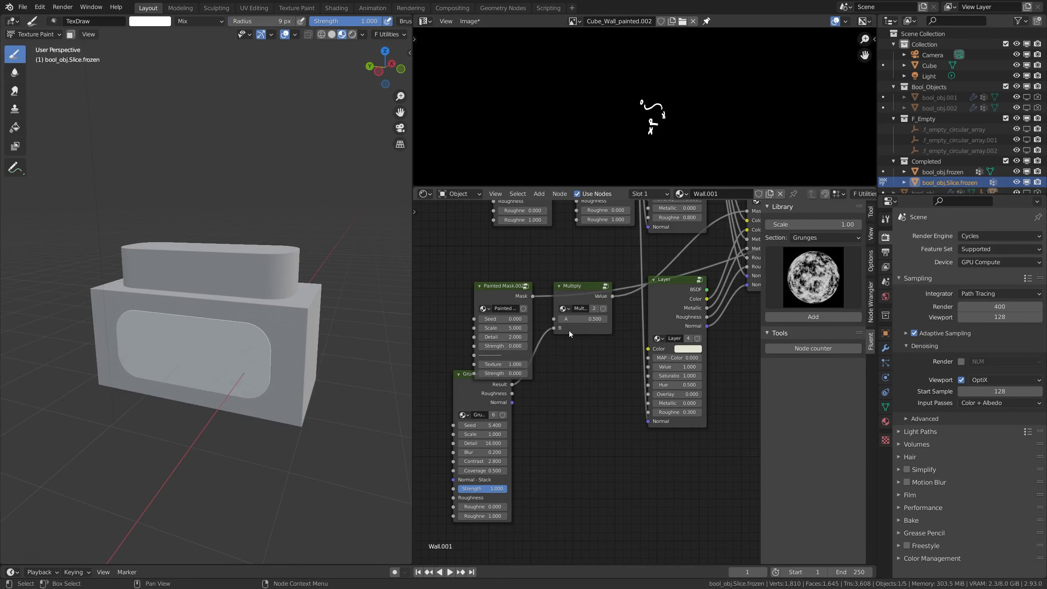
pyautogui.moveTo(491, 271); pyautogui.dragTo(555, 319)
# Paint two curved white strokes on the inset panel and move the Painted Mask node closer to Multiply
pyautogui.scroll(4, 234, 344)
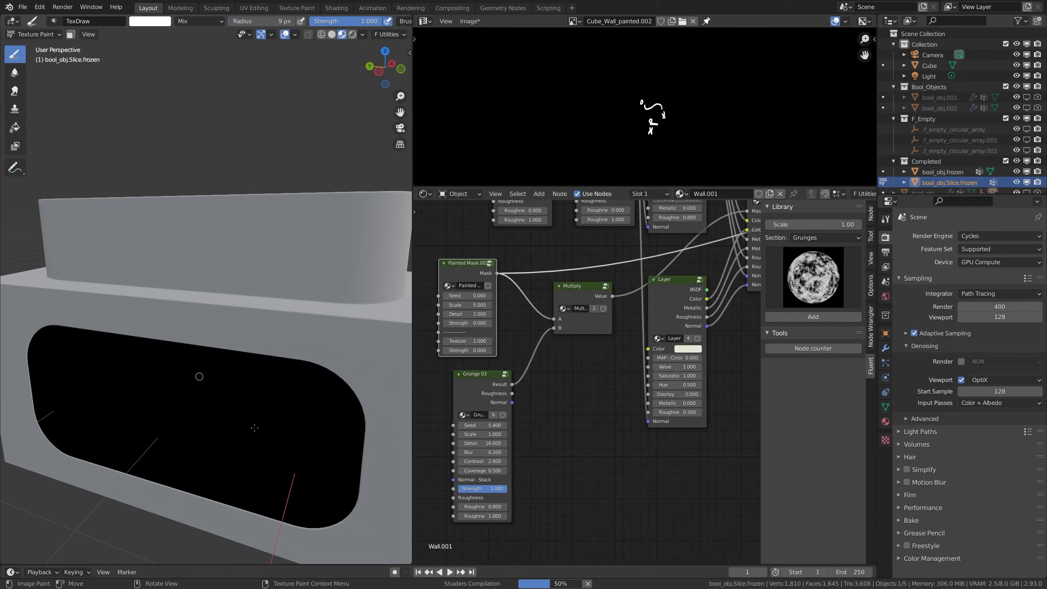
pyautogui.click(231, 410)
pyautogui.moveTo(229, 373)
pyautogui.mouseDown()
pyautogui.moveTo(224, 419)
pyautogui.moveTo(273, 493)
pyautogui.mouseUp()
pyautogui.moveTo(297, 408)
pyautogui.mouseDown()
pyautogui.moveTo(320, 451)
pyautogui.moveTo(374, 476)
pyautogui.mouseUp()
pyautogui.scroll(-4, 352, 426)
pyautogui.moveTo(438, 266); pyautogui.dragTo(460, 263)
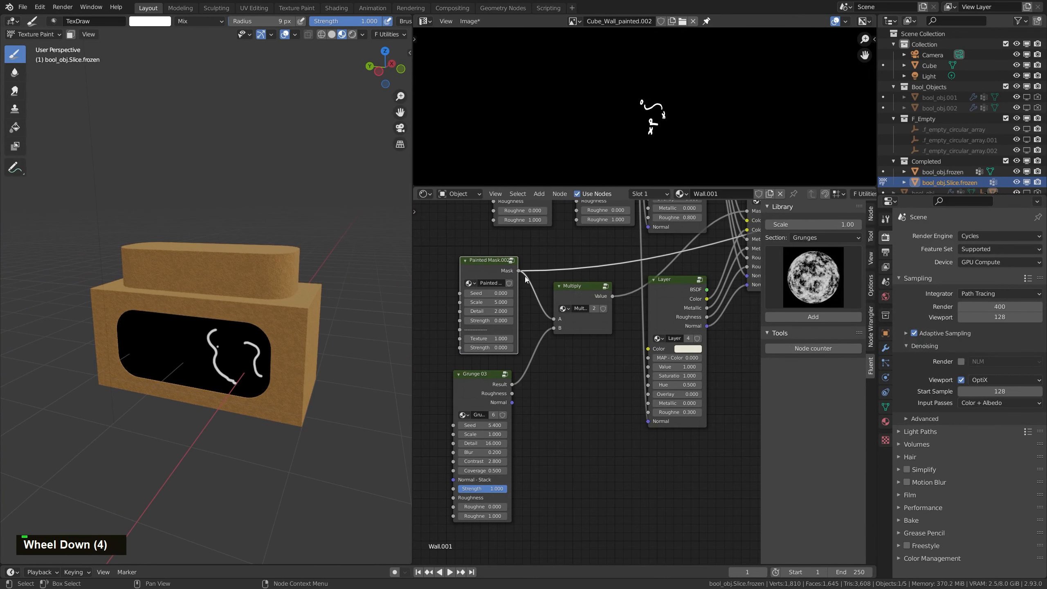
# Display the bool_obj.Slice.frozen_Wall.001_painted.002 image in the image editor with the whole image in view
pyautogui.click(574, 21)
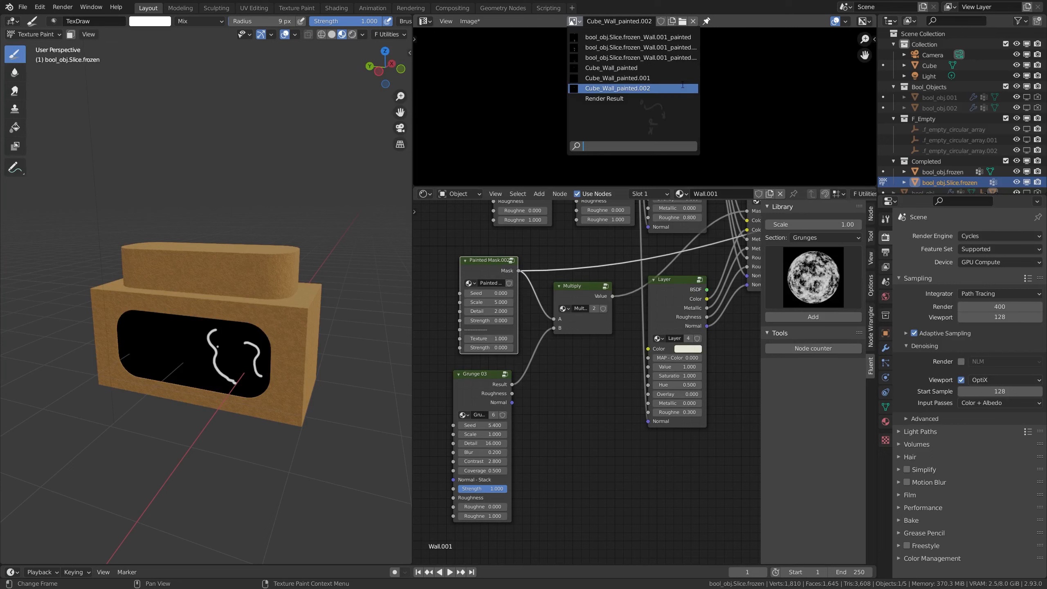
pyautogui.click(657, 60)
pyautogui.scroll(-11, 656, 88)
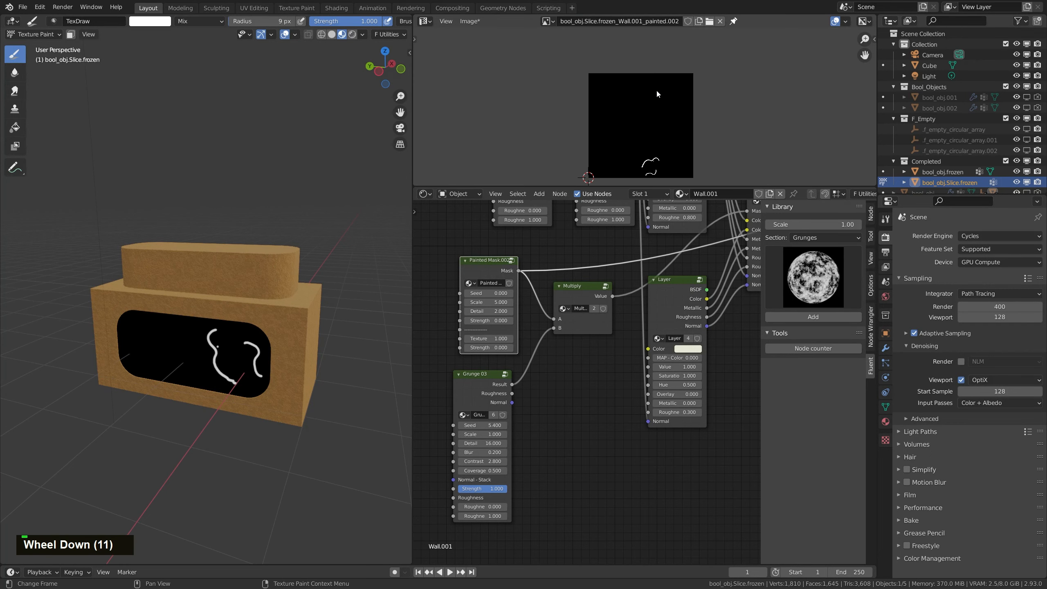
pyautogui.keyDown('shift'); pyautogui.moveTo(686, 153); pyautogui.dragTo(645, 97, button='middle'); pyautogui.keyUp('shift')
# Connect the Principled BSDF back to the material output and return the panel to Object Mode with rendered shading
pyautogui.moveTo(651, 367); pyautogui.dragTo(489, 440, button='middle')
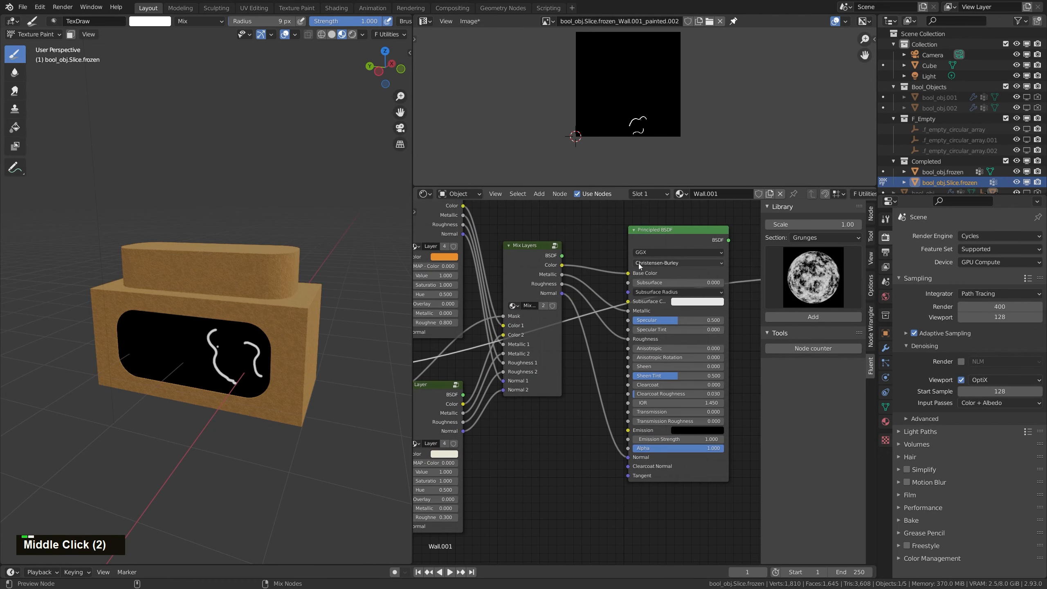
pyautogui.keyDown('ctrl'); pyautogui.keyDown('shift'); pyautogui.click(656, 239); pyautogui.keyUp('shift'); pyautogui.keyUp('ctrl')
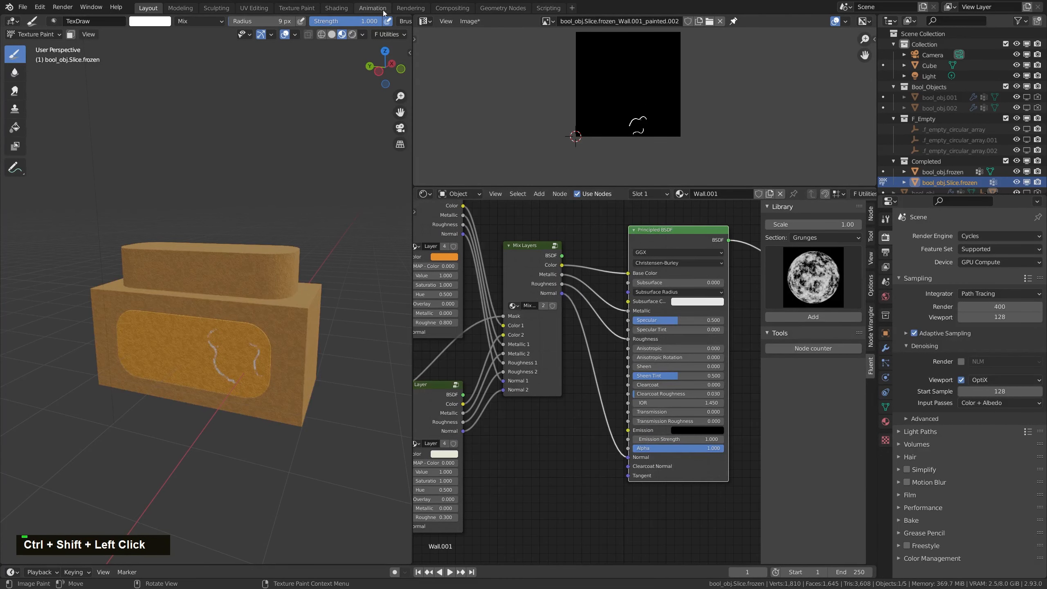
pyautogui.click(51, 34)
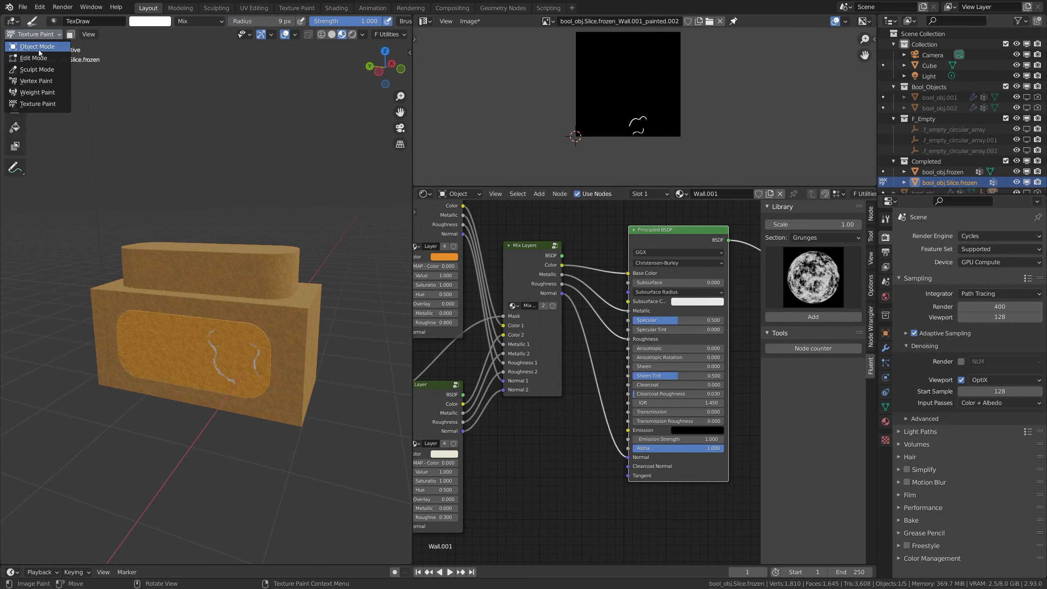
pyautogui.click(38, 46)
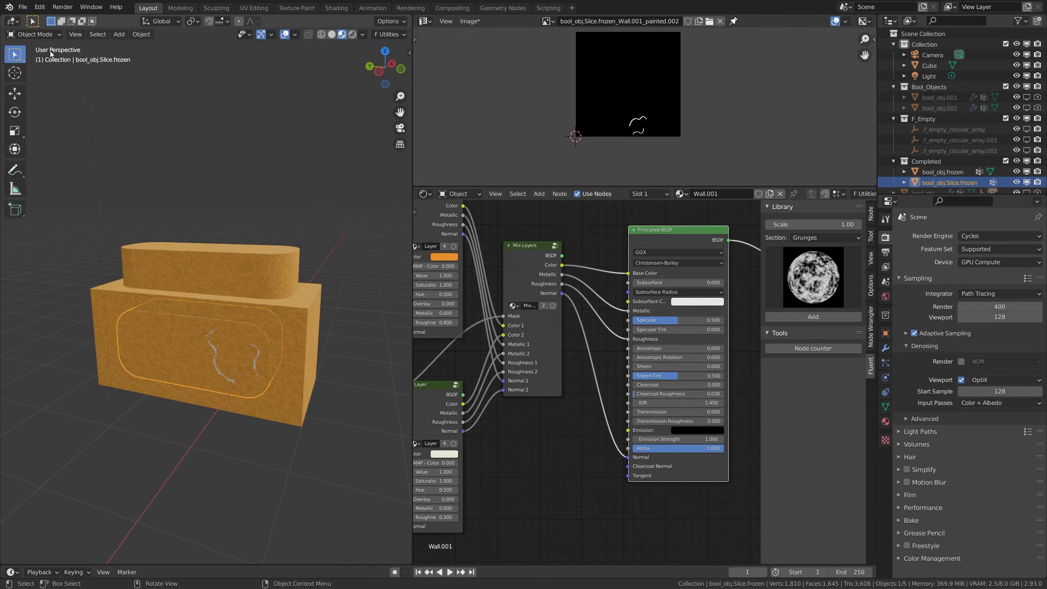
pyautogui.click(352, 36)
# Select the block and the inset panel in turn to compare their Wall and Wall.001 materials
pyautogui.click(298, 315)
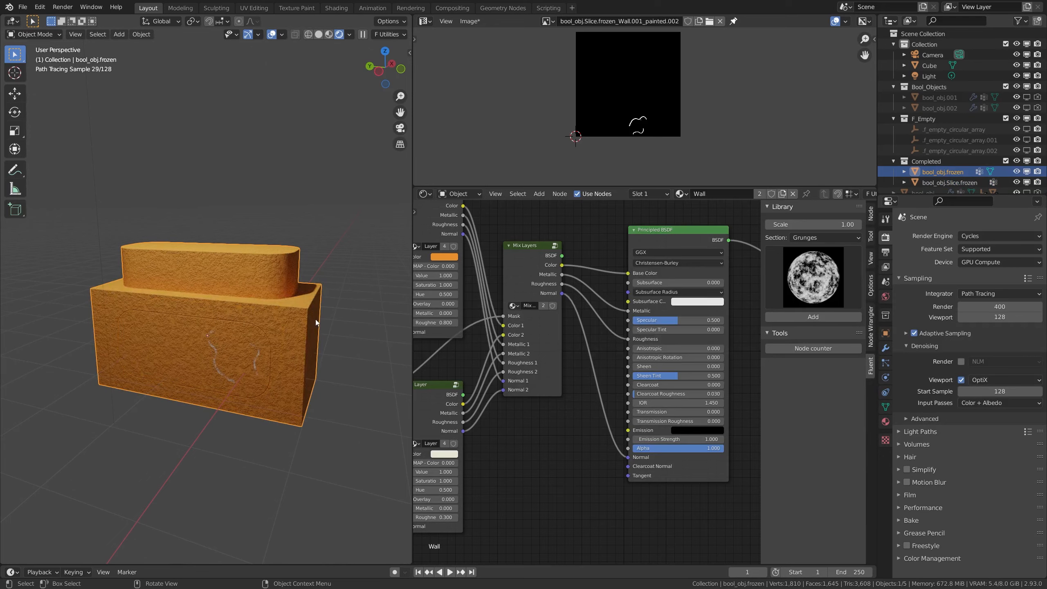
pyautogui.keyDown('shift'); pyautogui.moveTo(278, 313); pyautogui.dragTo(191, 309, button='middle'); pyautogui.keyUp('shift')
pyautogui.click(192, 308)
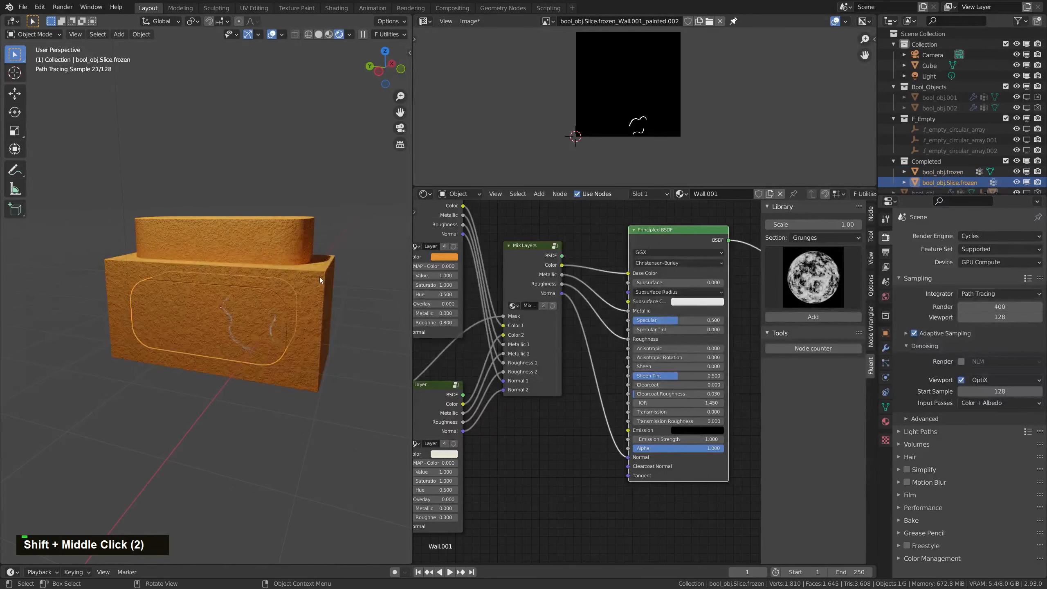
pyautogui.click(315, 279)
pyautogui.keyDown('shift'); pyautogui.moveTo(320, 278); pyautogui.dragTo(276, 320, button='middle'); pyautogui.keyUp('shift')
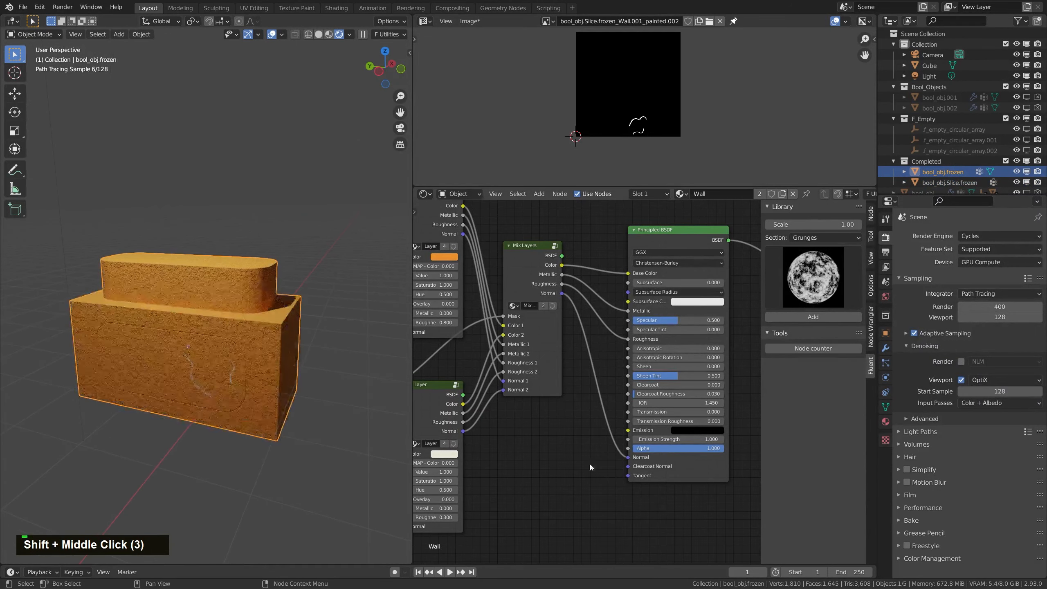
# Delete the Painted Mask, Multiply and Grunge 03 nodes from the Wall material
pyautogui.moveTo(589, 462); pyautogui.dragTo(729, 356, button='middle')
pyautogui.moveTo(506, 370); pyautogui.dragTo(611, 392, button='middle')
pyautogui.moveTo(495, 296); pyautogui.dragTo(496, 293)
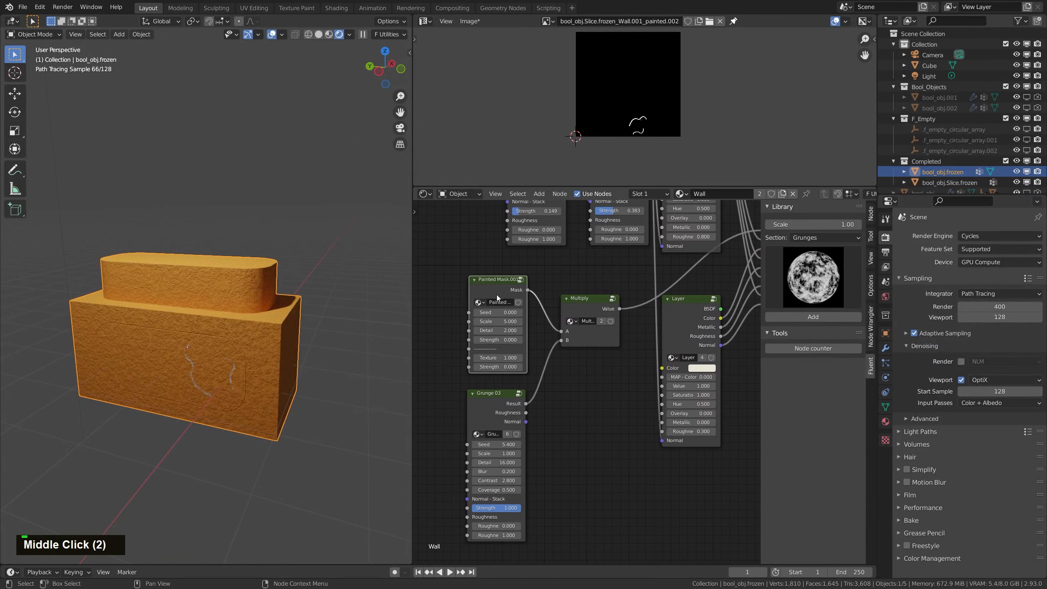
pyautogui.press('Delete')
pyautogui.moveTo(592, 306); pyautogui.dragTo(556, 315, button='middle')
pyautogui.click(554, 322)
pyautogui.press('Delete')
pyautogui.click(463, 415)
pyautogui.press('Delete')
# Add an All Edges mask feeding the Mix Layers mask input and place it beside the lower Layer node
pyautogui.moveTo(563, 323)
pyautogui.mouseDown(button='middle')
pyautogui.moveTo(517, 390)
pyautogui.moveTo(554, 309)
pyautogui.mouseUp(button='middle')
pyautogui.click(688, 263)
pyautogui.press('f')
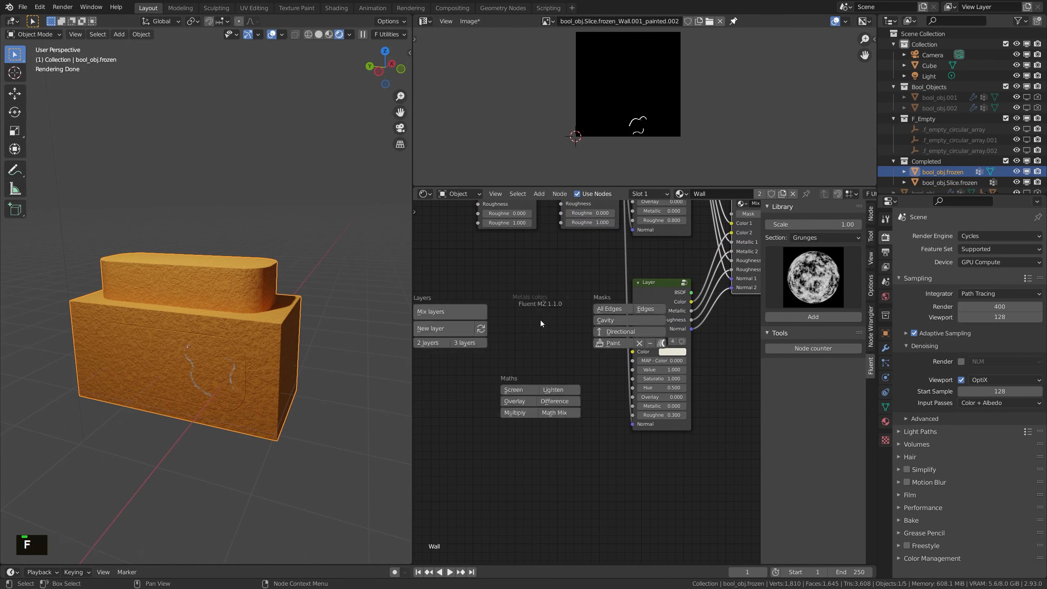
pyautogui.click(612, 308)
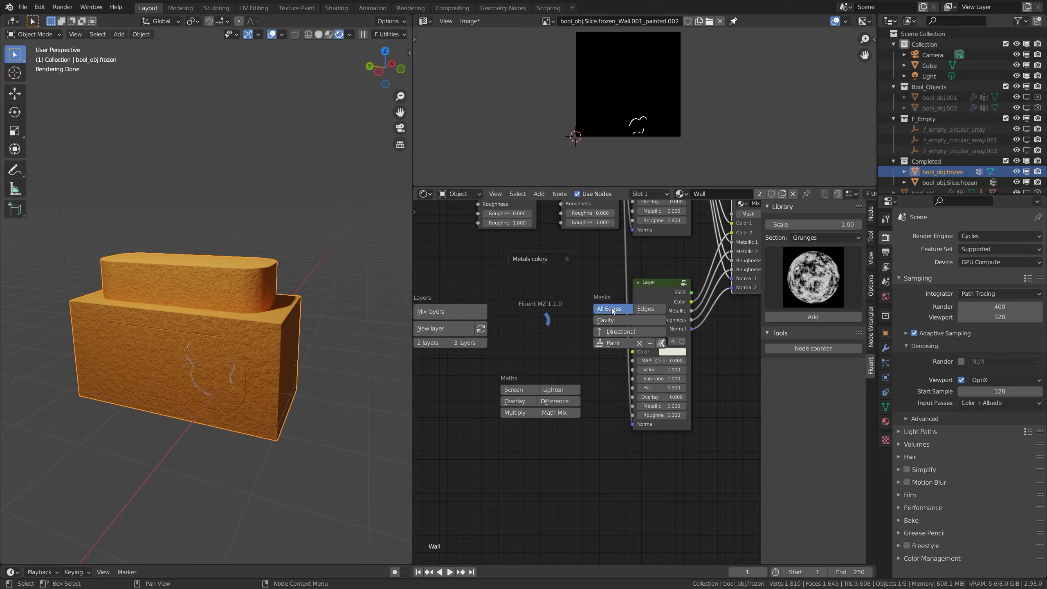
pyautogui.moveTo(560, 301); pyautogui.dragTo(498, 391, button='middle')
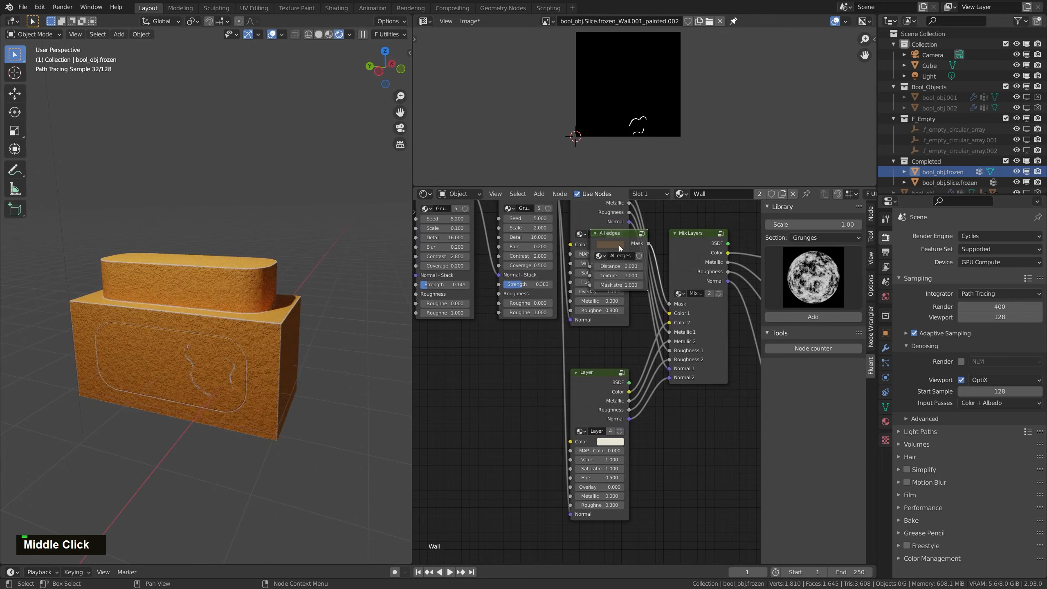
pyautogui.moveTo(624, 241); pyautogui.dragTo(500, 383)
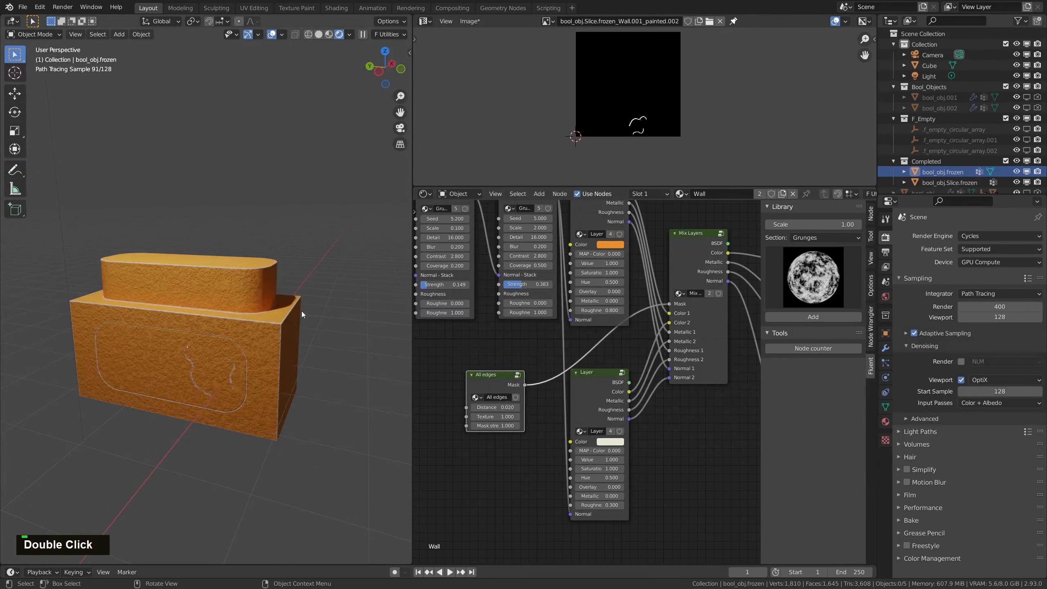
# Inspect the block's edge wear up close, and add a painted mask combined with the All edges mask through a Difference node
pyautogui.scroll(5, 320, 309)
pyautogui.moveTo(307, 335)
pyautogui.mouseDown(button='middle')
pyautogui.moveTo(307, 392)
pyautogui.moveTo(268, 350)
pyautogui.moveTo(241, 281)
pyautogui.mouseUp(button='middle')
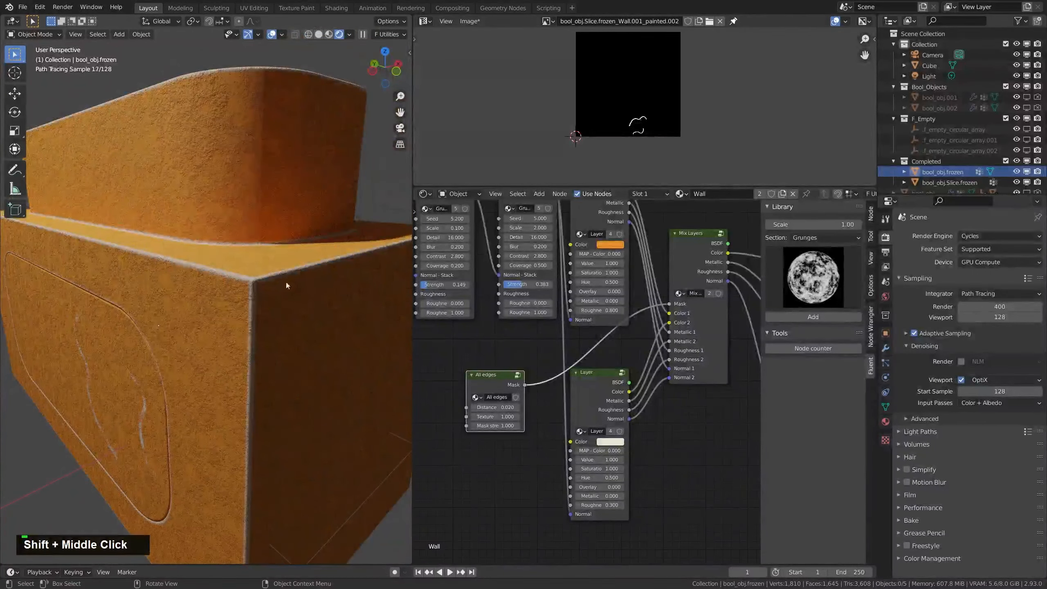
pyautogui.scroll(2, 252, 298)
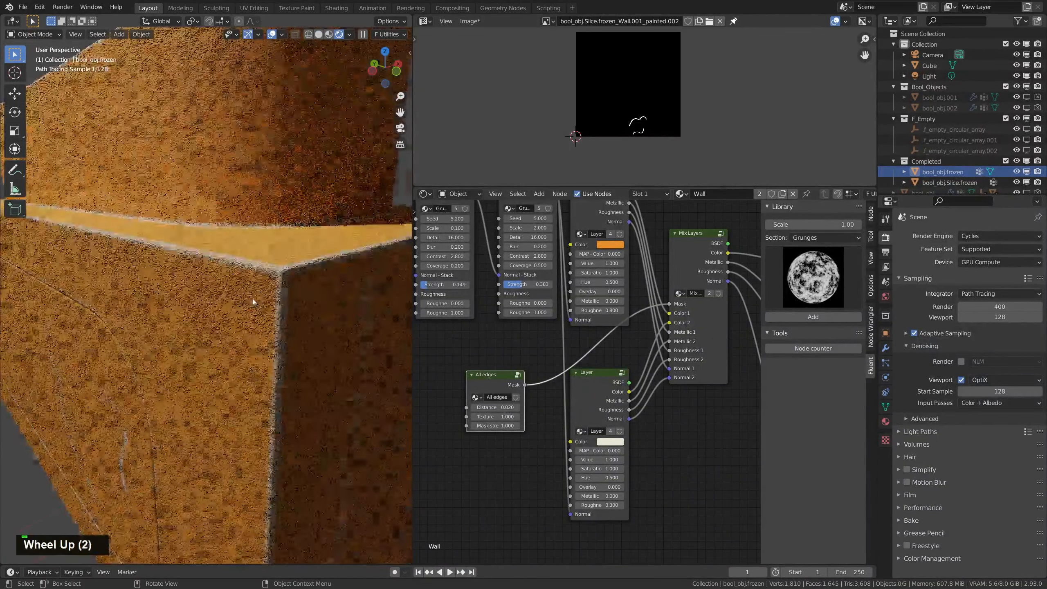
pyautogui.scroll(-3, 257, 301)
pyautogui.moveTo(487, 376)
pyautogui.keyDown('shift'); pyautogui.mouseDown(button='middle')
pyautogui.moveTo(545, 313)
pyautogui.moveTo(611, 285)
pyautogui.mouseUp(button='middle'); pyautogui.keyUp('shift')
pyautogui.moveTo(611, 284); pyautogui.dragTo(547, 286)
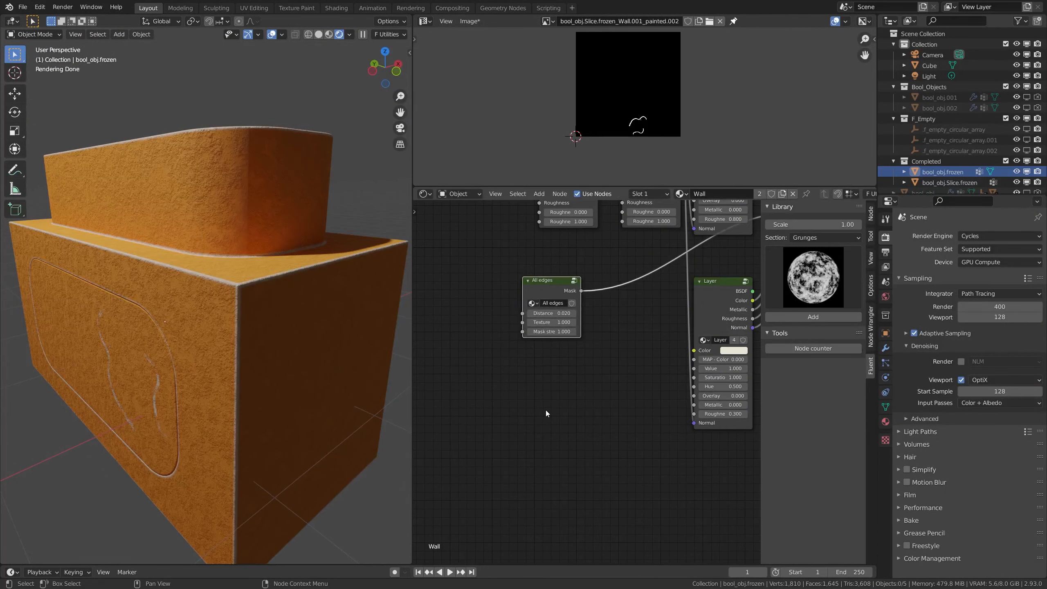
pyautogui.press('f')
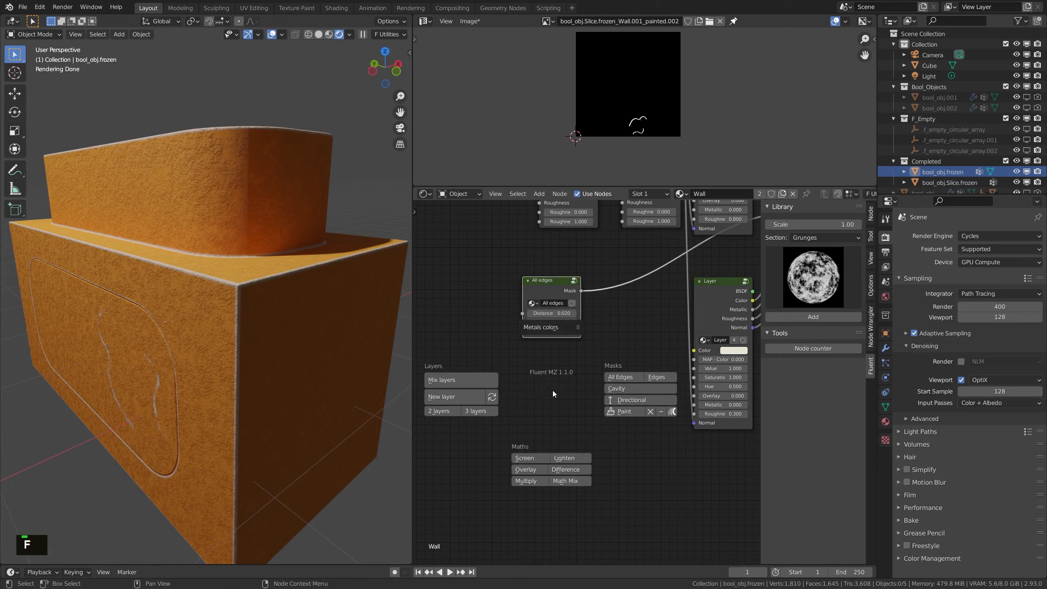
pyautogui.click(662, 412)
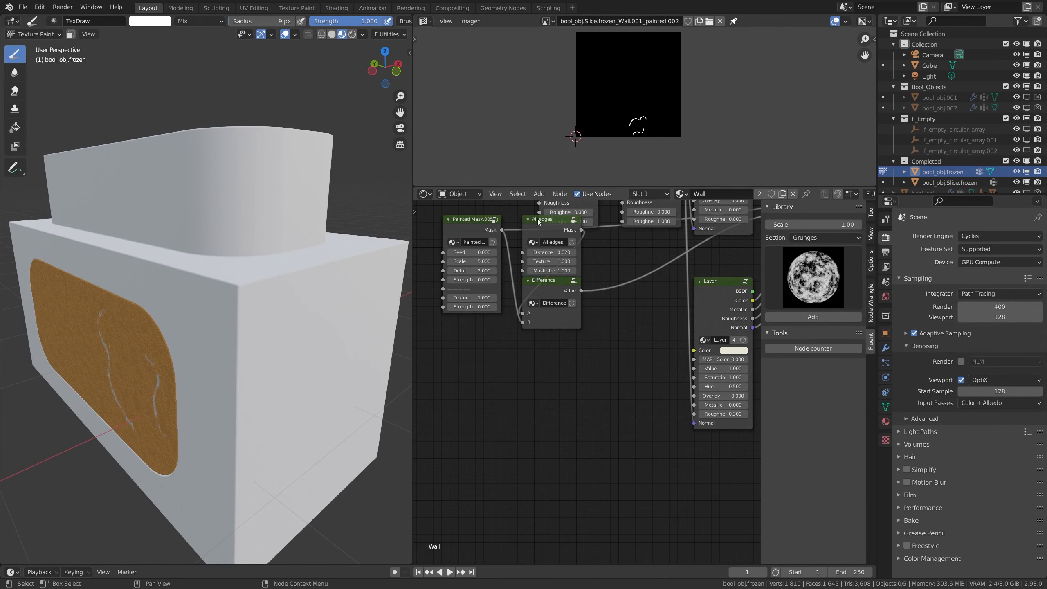
# Spread out the Painted Mask, All edges and Difference nodes so that they no longer overlap
pyautogui.moveTo(540, 219); pyautogui.dragTo(513, 378)
pyautogui.moveTo(481, 224)
pyautogui.mouseDown()
pyautogui.moveTo(480, 278)
pyautogui.moveTo(479, 265)
pyautogui.mouseUp()
pyautogui.moveTo(557, 292)
pyautogui.mouseDown()
pyautogui.moveTo(619, 294)
pyautogui.moveTo(609, 301)
pyautogui.mouseUp()
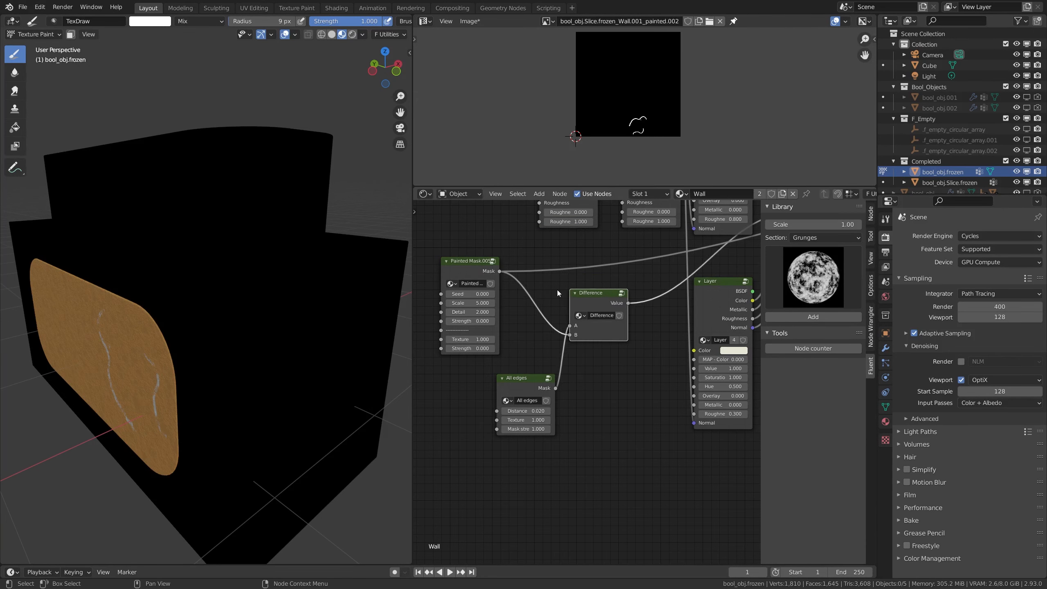
pyautogui.moveTo(551, 298); pyautogui.dragTo(552, 298, button='middle')
pyautogui.moveTo(622, 300); pyautogui.dragTo(626, 300, button='middle')
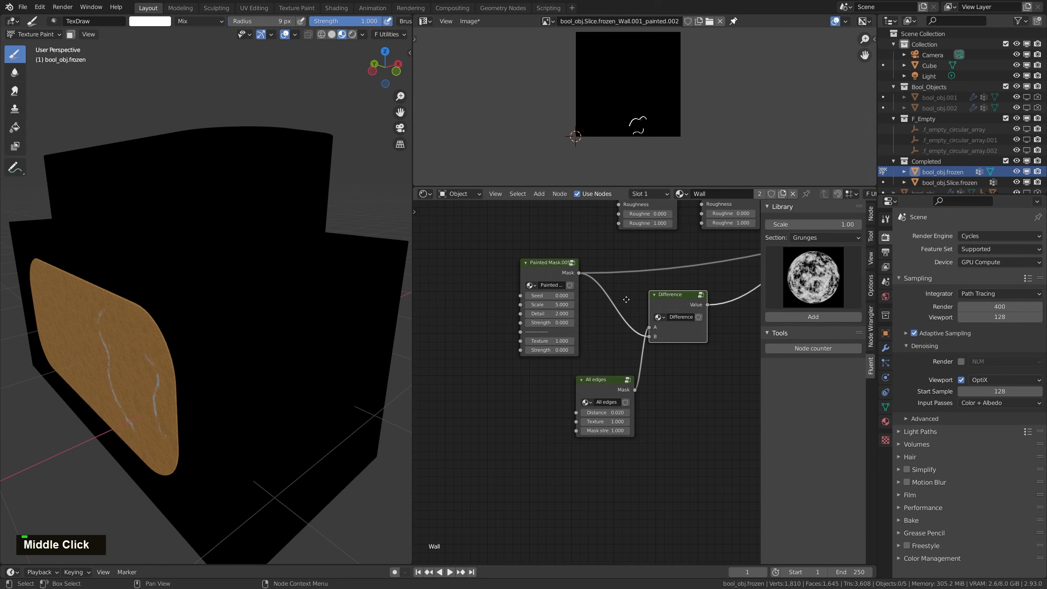
# Connect the Principled BSDF back to the material output and examine the block's edges in rendered shading
pyautogui.keyDown('shift'); pyautogui.moveTo(313, 285); pyautogui.dragTo(299, 299, button='middle'); pyautogui.keyUp('shift')
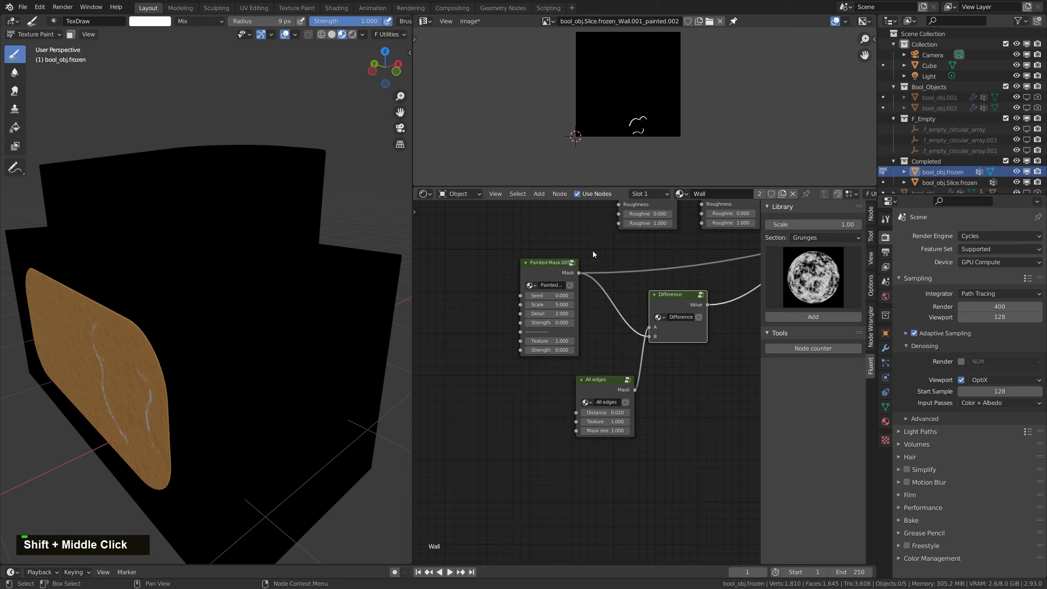
pyautogui.moveTo(694, 272); pyautogui.dragTo(461, 287, button='middle')
pyautogui.moveTo(695, 338); pyautogui.dragTo(530, 446, button='middle')
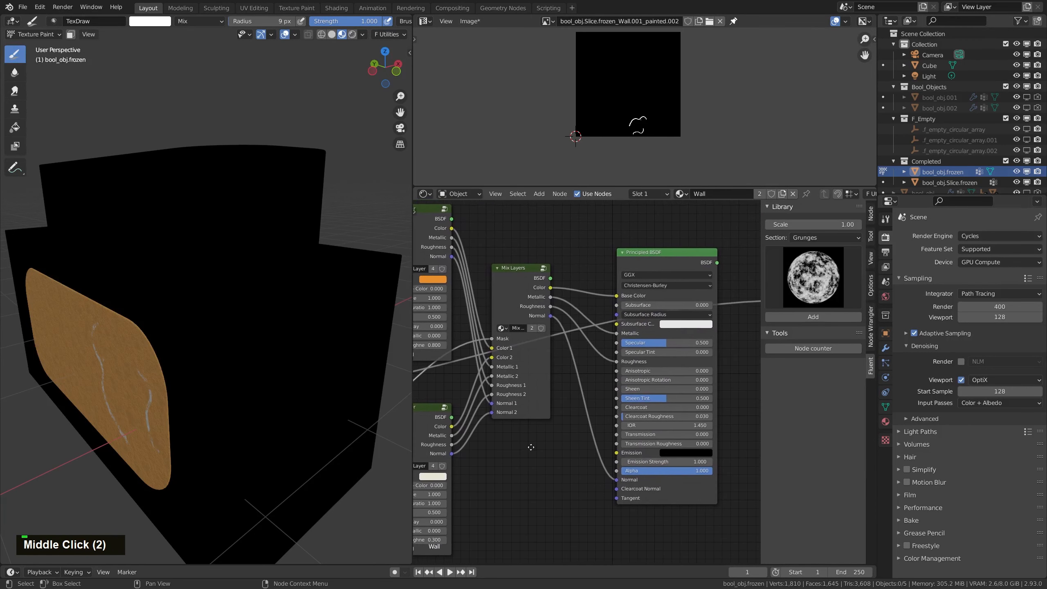
pyautogui.keyDown('ctrl'); pyautogui.keyDown('shift'); pyautogui.click(648, 258); pyautogui.keyUp('shift'); pyautogui.keyUp('ctrl')
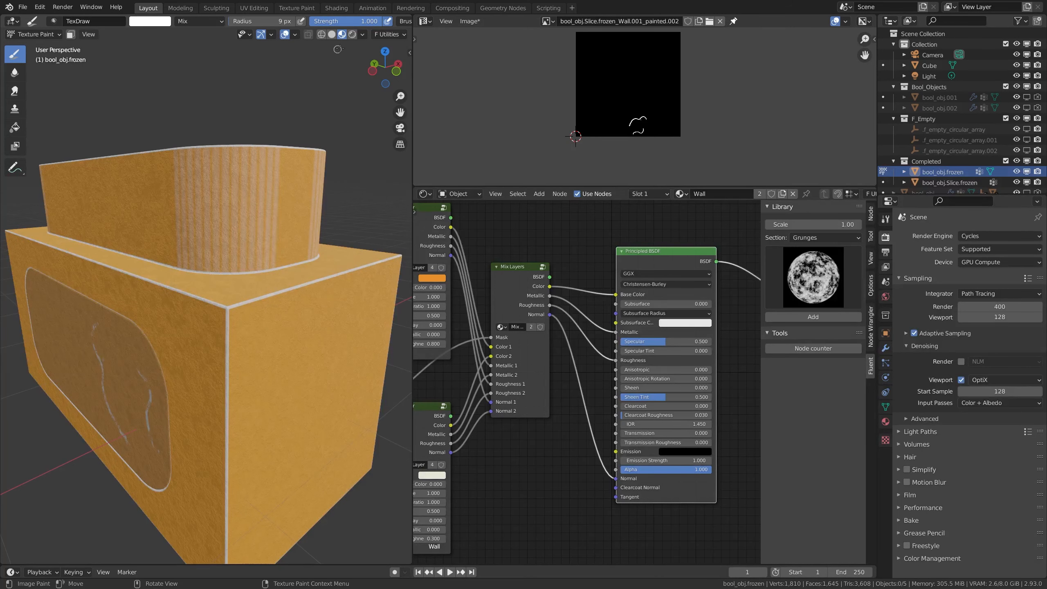
pyautogui.moveTo(222, 301); pyautogui.dragTo(401, 48, button='middle')
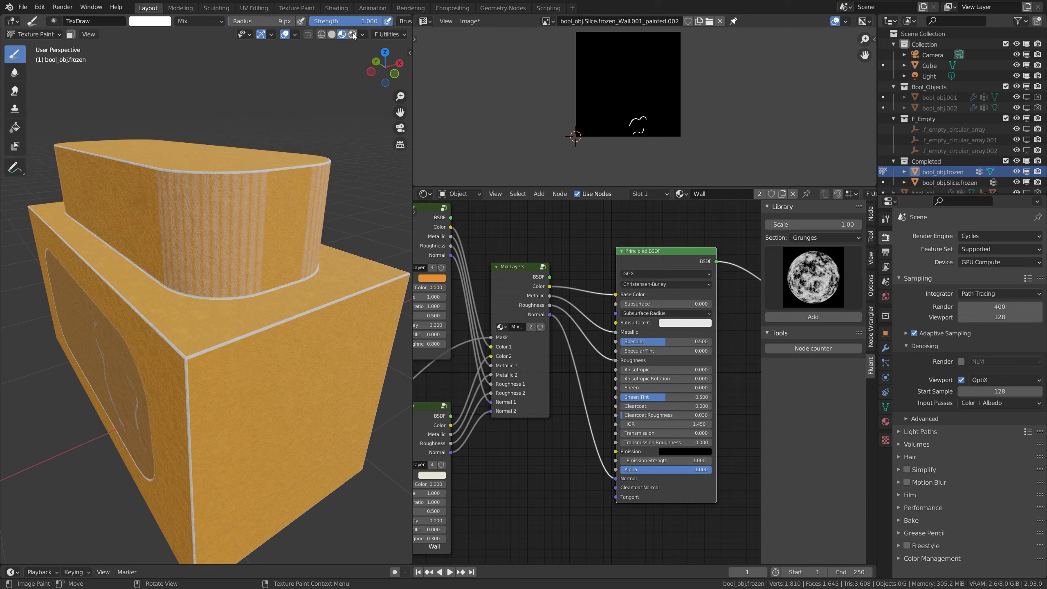
pyautogui.click(352, 35)
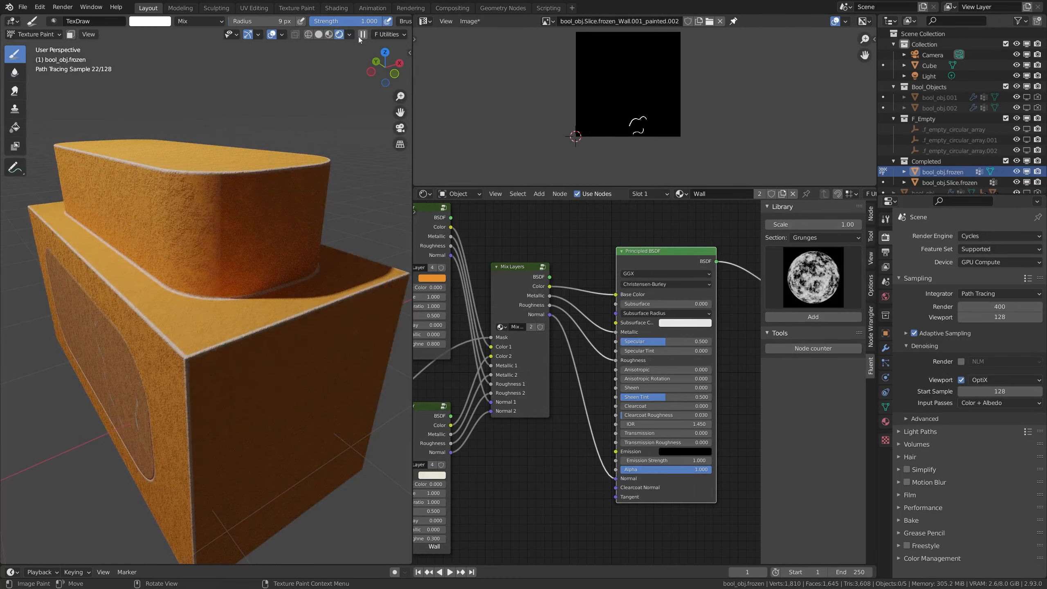
pyautogui.keyDown('shift'); pyautogui.moveTo(231, 231); pyautogui.dragTo(253, 259, button='middle'); pyautogui.keyUp('shift')
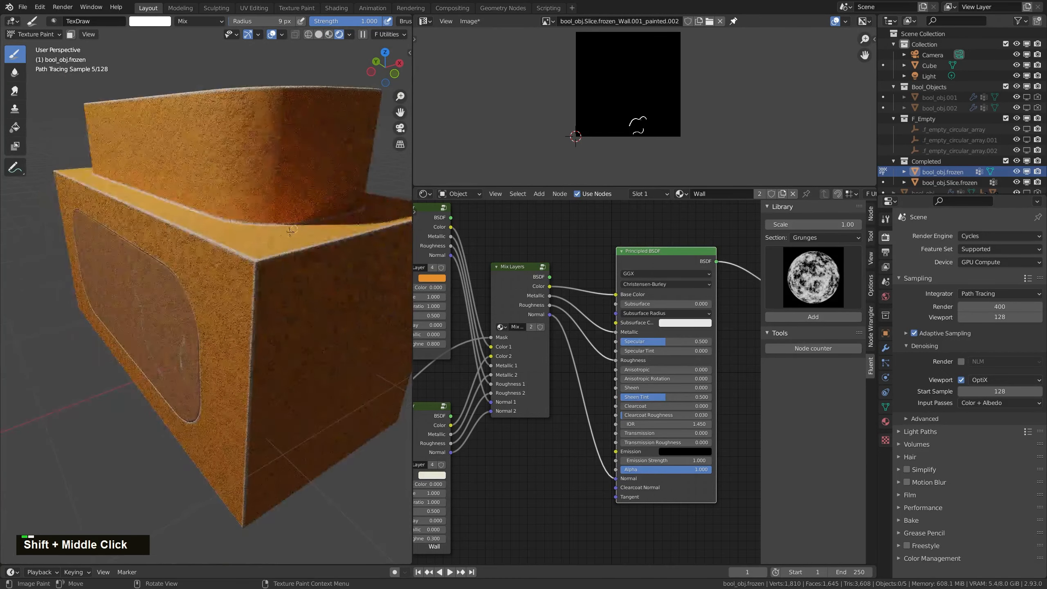
pyautogui.scroll(2, 252, 258)
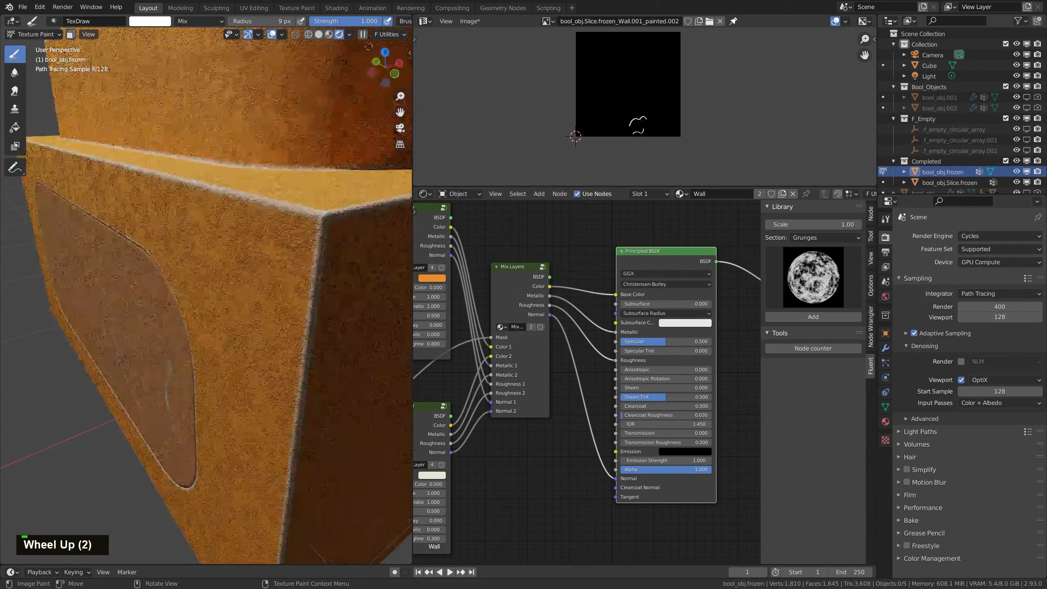
# Switch the viewport to material preview and paint white over the block's long upper edge above the inset panel to mask out its wear
pyautogui.click(329, 34)
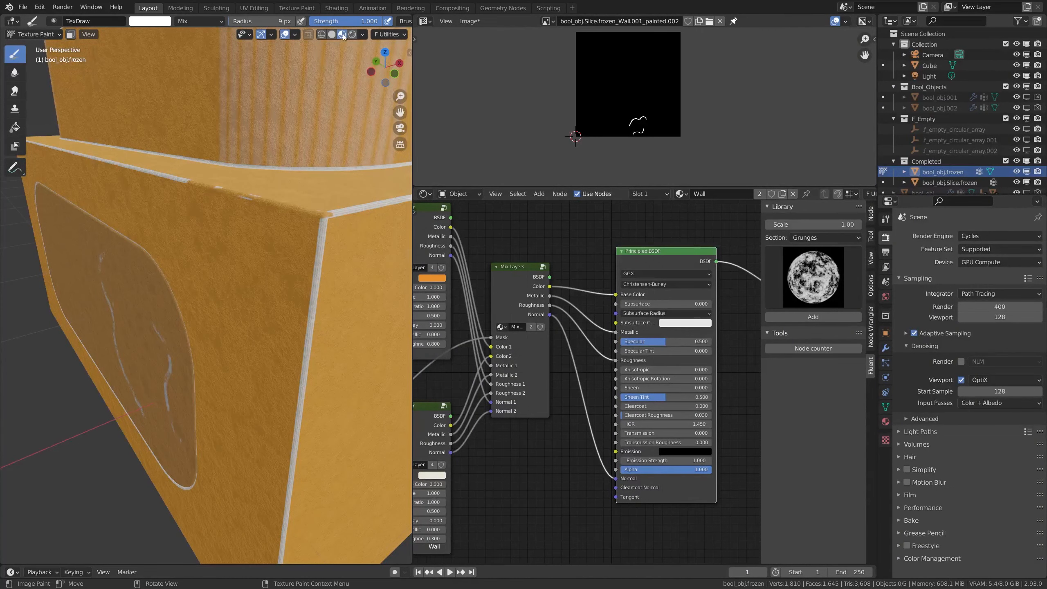
pyautogui.click(336, 35)
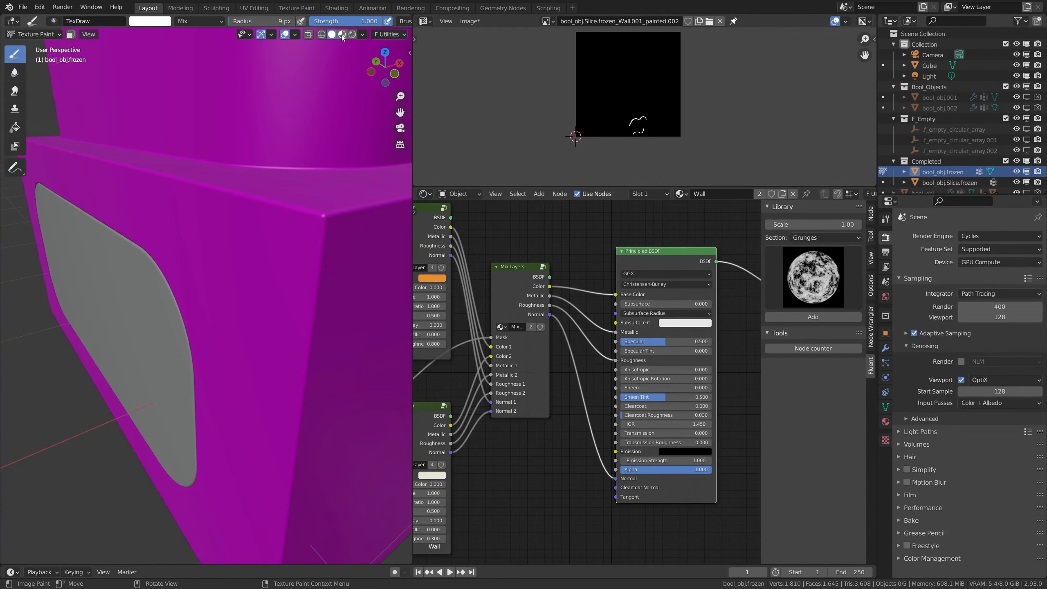
pyautogui.click(343, 35)
pyautogui.moveTo(609, 251); pyautogui.dragTo(696, 218, button='middle')
pyautogui.moveTo(446, 406)
pyautogui.mouseDown(button='middle')
pyautogui.moveTo(541, 391)
pyautogui.moveTo(576, 367)
pyautogui.mouseUp(button='middle')
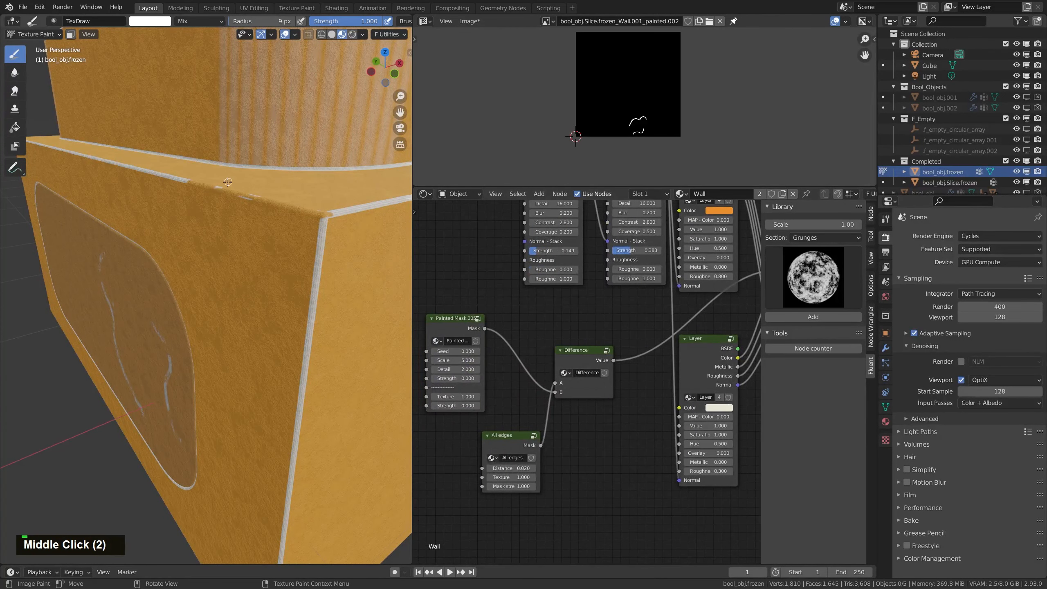
pyautogui.moveTo(227, 181); pyautogui.dragTo(241, 206, button='middle')
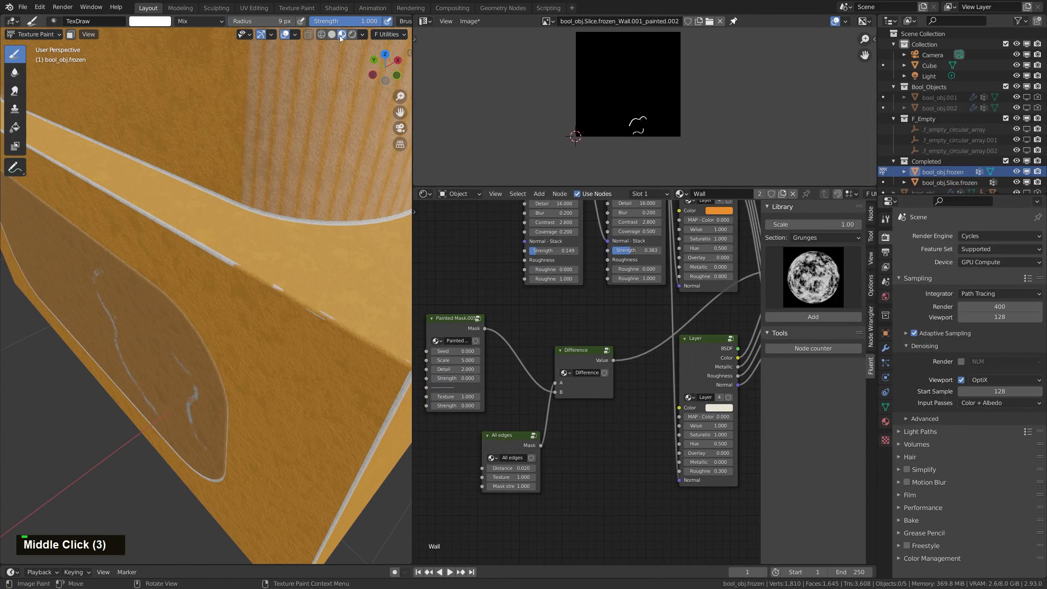
pyautogui.moveTo(220, 258); pyautogui.dragTo(222, 259)
pyautogui.moveTo(278, 289); pyautogui.dragTo(338, 314)
# Paint out the wear on the block's short upper edge and along the raised part's base, and check it in rendered shading
pyautogui.keyDown('shift'); pyautogui.moveTo(314, 312); pyautogui.dragTo(212, 174, button='middle'); pyautogui.keyUp('shift')
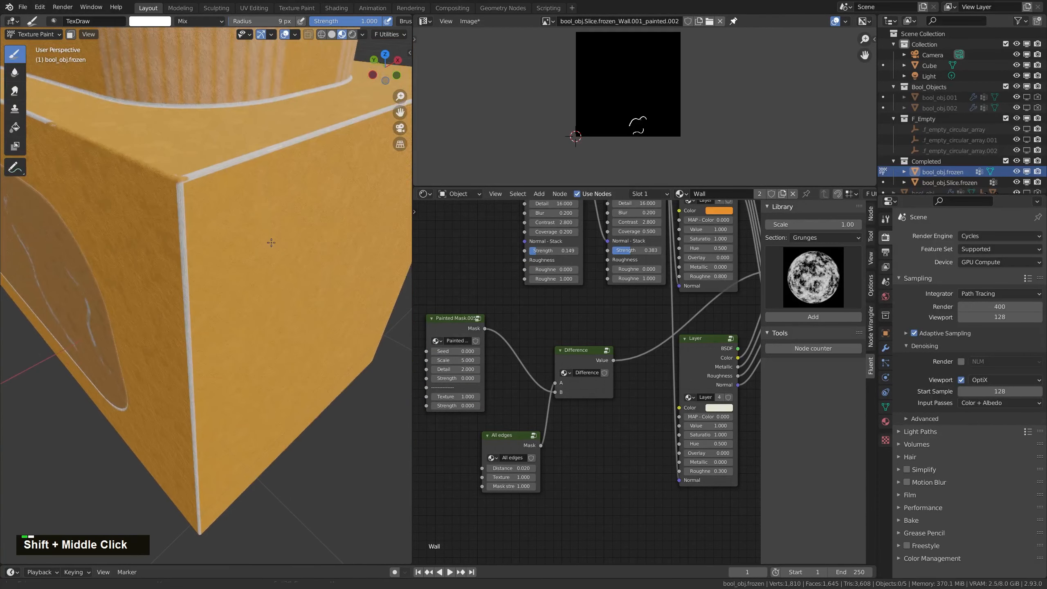
pyautogui.moveTo(213, 173)
pyautogui.mouseDown()
pyautogui.moveTo(258, 154)
pyautogui.moveTo(184, 177)
pyautogui.moveTo(259, 164)
pyautogui.moveTo(270, 149)
pyautogui.moveTo(252, 156)
pyautogui.mouseUp()
pyautogui.moveTo(261, 102)
pyautogui.mouseDown()
pyautogui.moveTo(273, 94)
pyautogui.moveTo(238, 103)
pyautogui.moveTo(326, 95)
pyautogui.mouseUp()
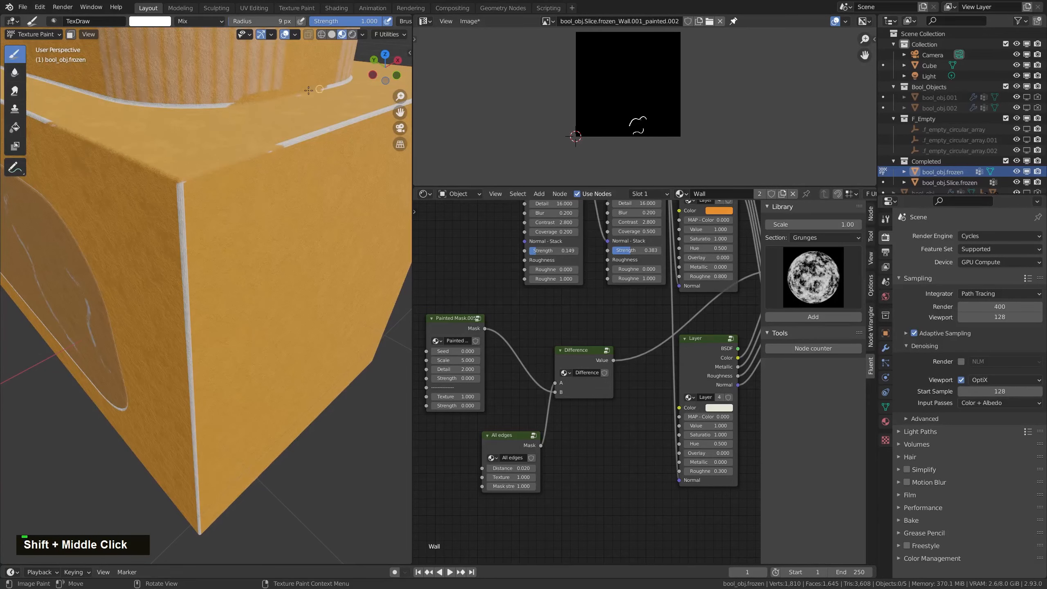
pyautogui.click(353, 34)
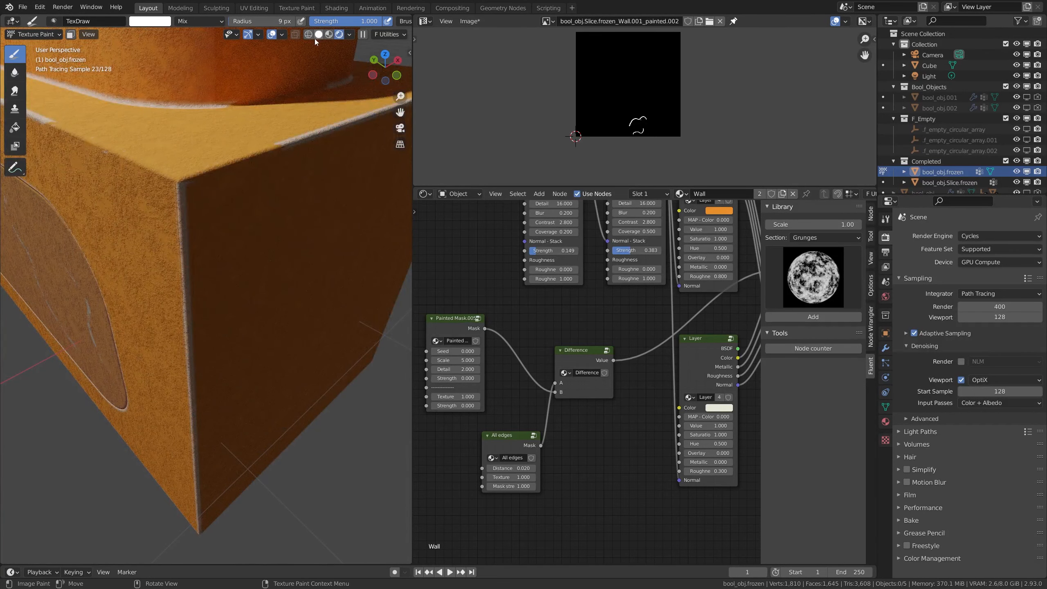
pyautogui.moveTo(193, 169); pyautogui.dragTo(177, 210, button='middle')
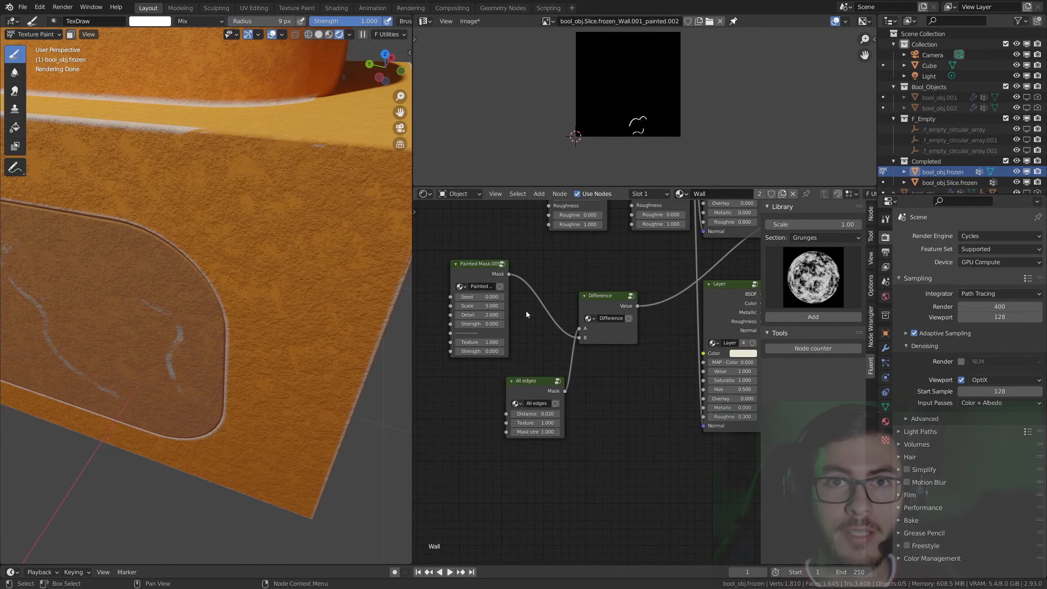